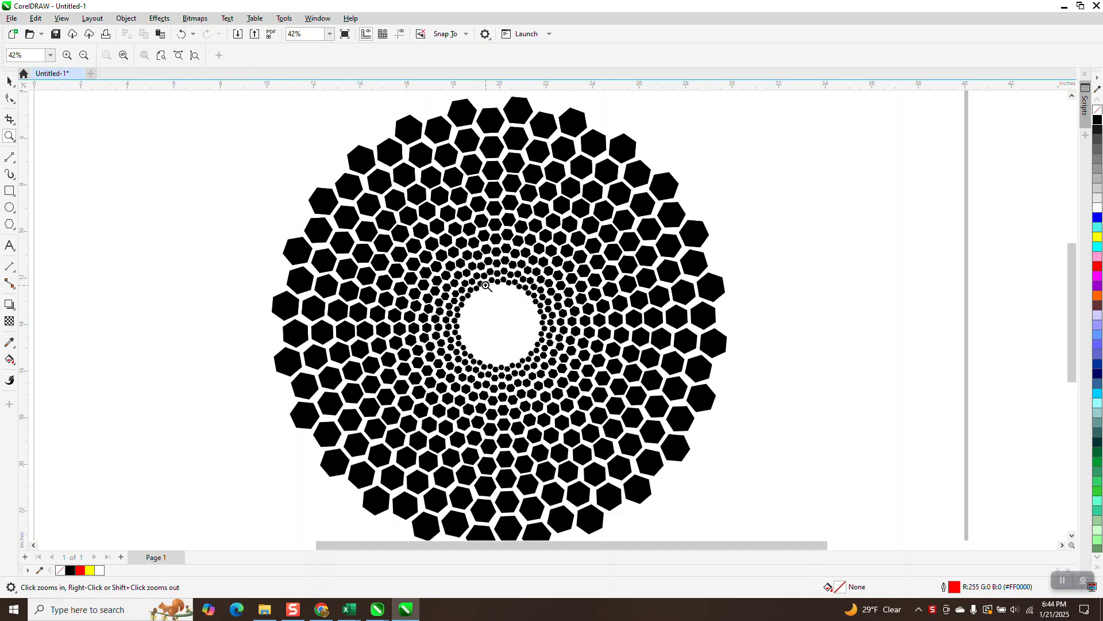
Step: Move the finished circular hexagon pattern off to the right so the page is clear
click(9, 81)
scroll(516, 281, down, 1)
scroll(515, 282, down, 2)
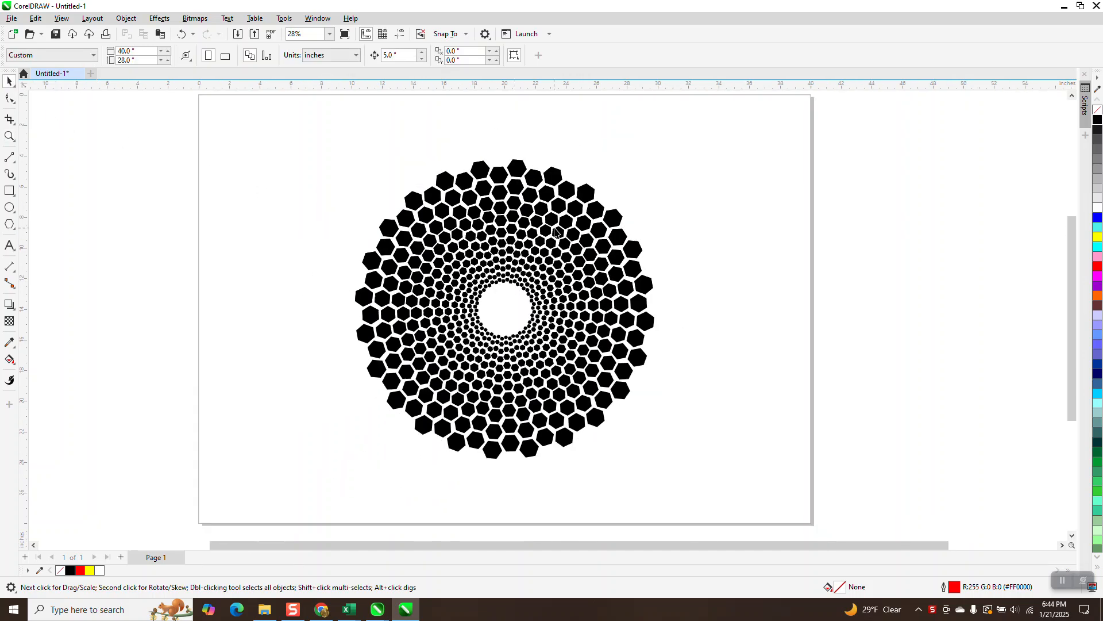
drag(567, 197, 953, 181)
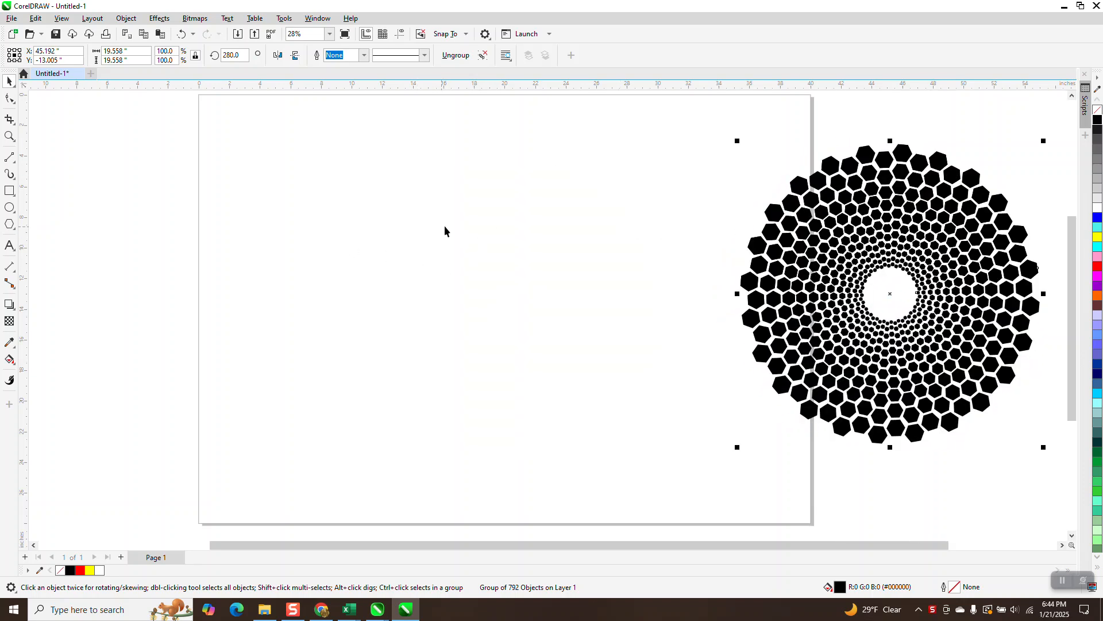
Step: Draw a six-sided polygon about 1.3 inches wide near the page's upper middle and set its rotation to 30 degrees
click(14, 229)
click(40, 227)
drag(498, 151, 476, 176)
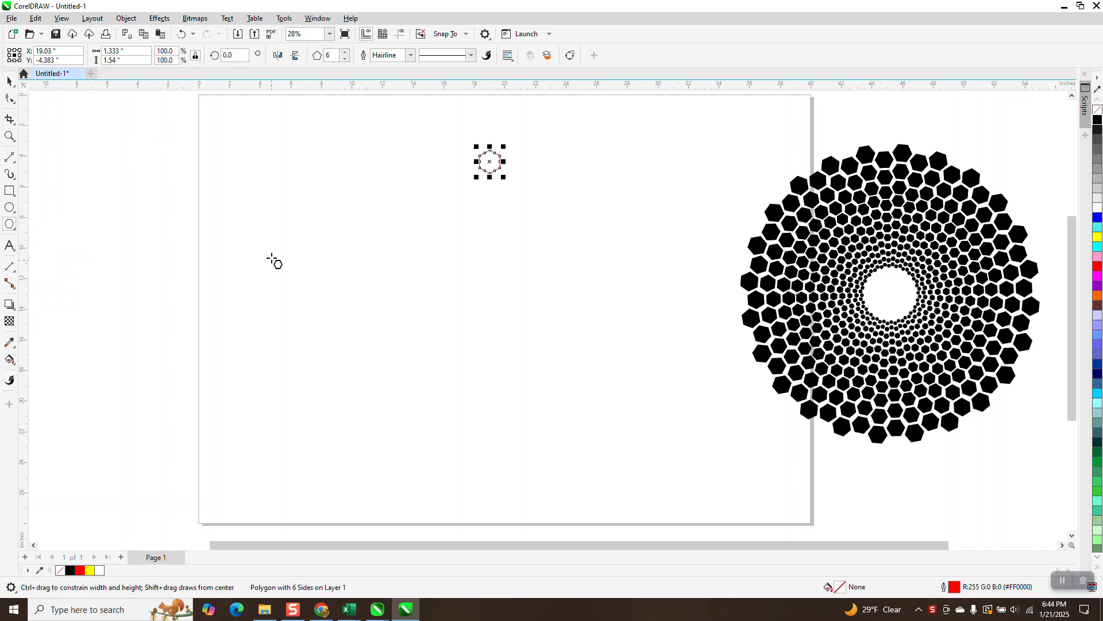
click(240, 55)
text(30)
key(Return)
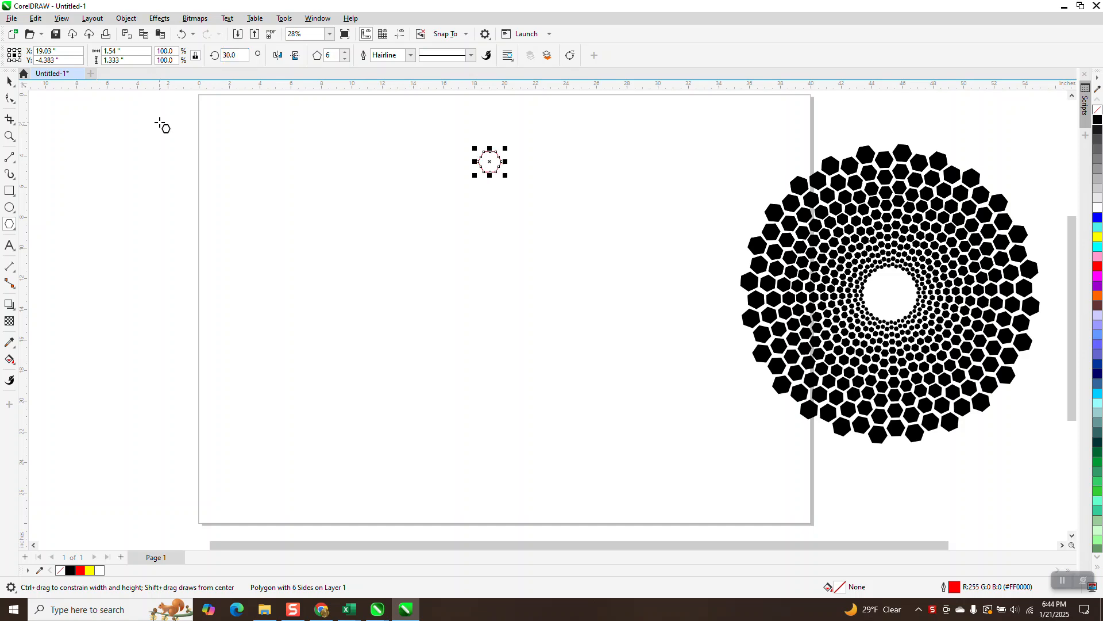
Step: Set the hexagon's width to 0.7 inches, keeping its proportions
drag(146, 52, 104, 51)
text(0.7)
key(Return)
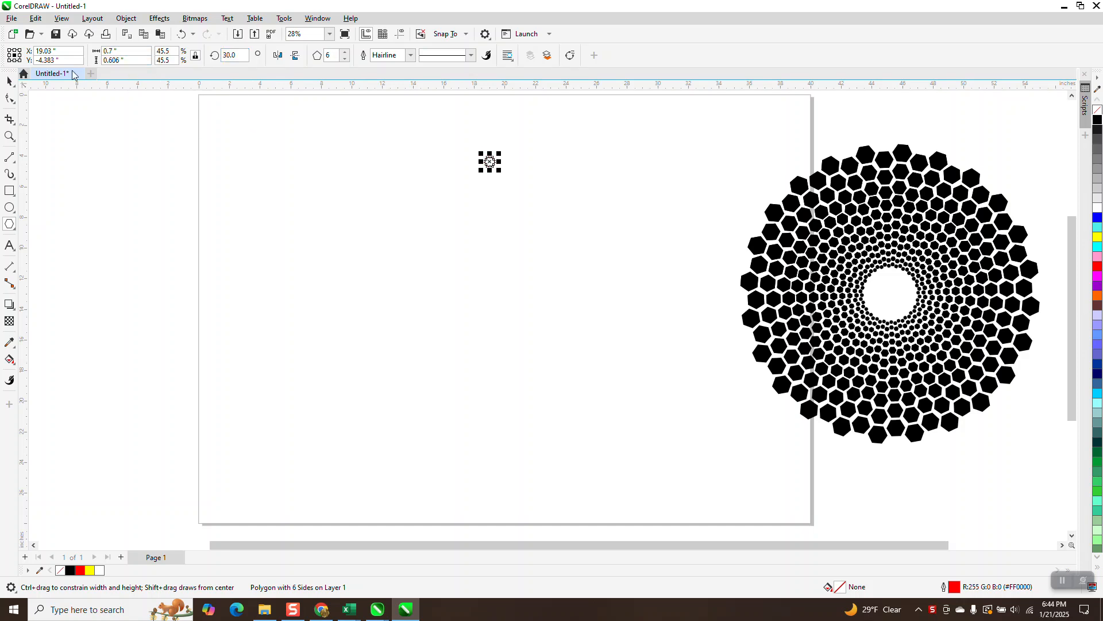
Step: Center the hexagon on the page and nudge it up 5 inches
click(9, 81)
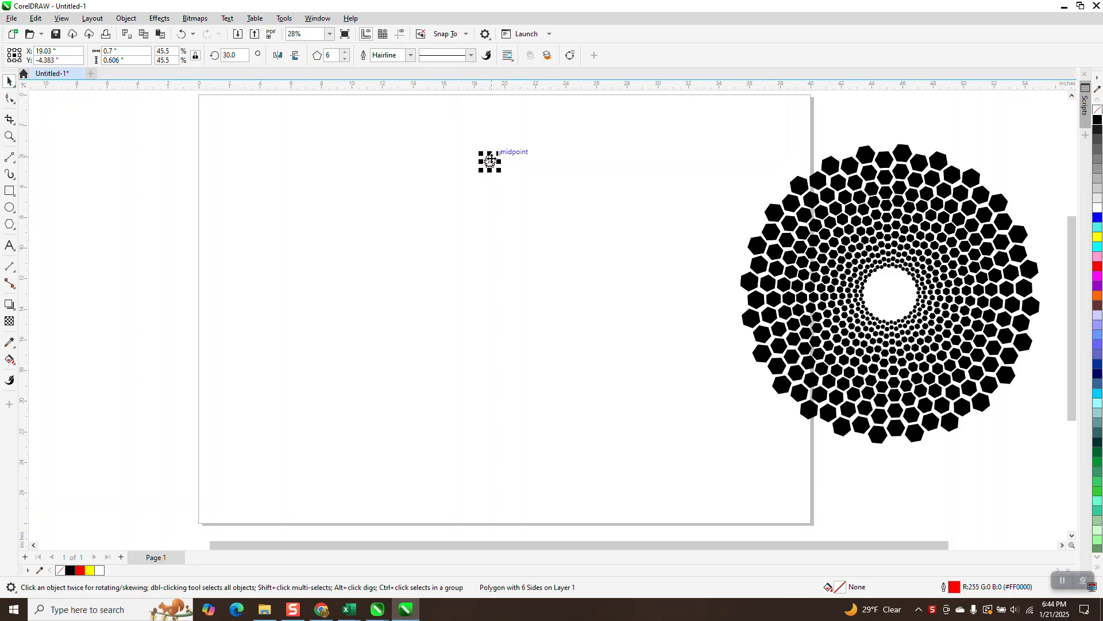
key(p)
key(Escape)
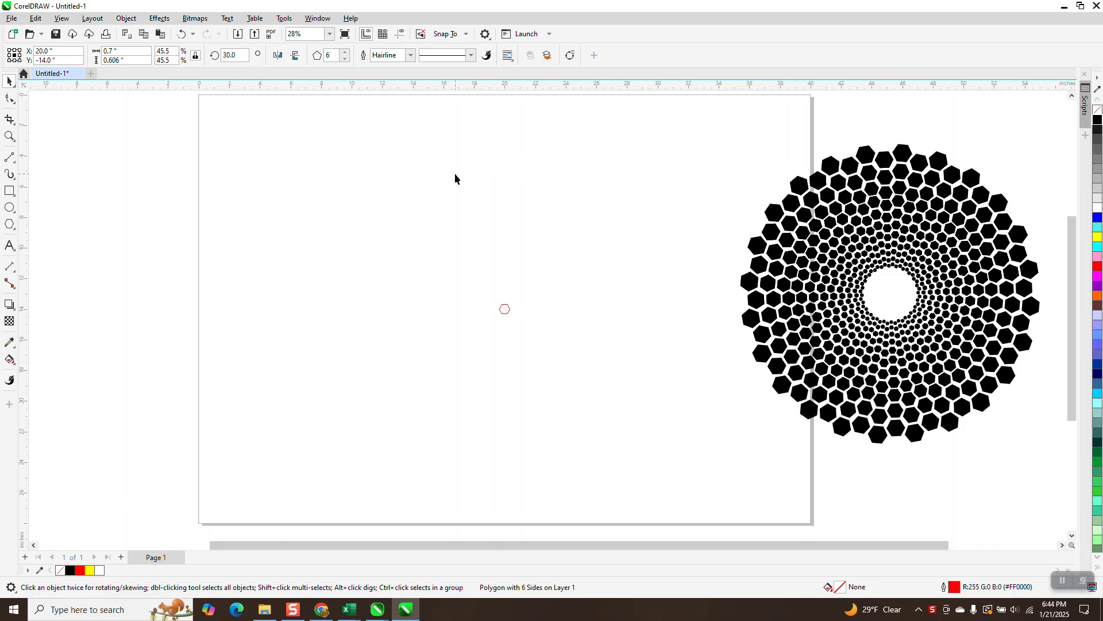
click(506, 311)
key(Up)
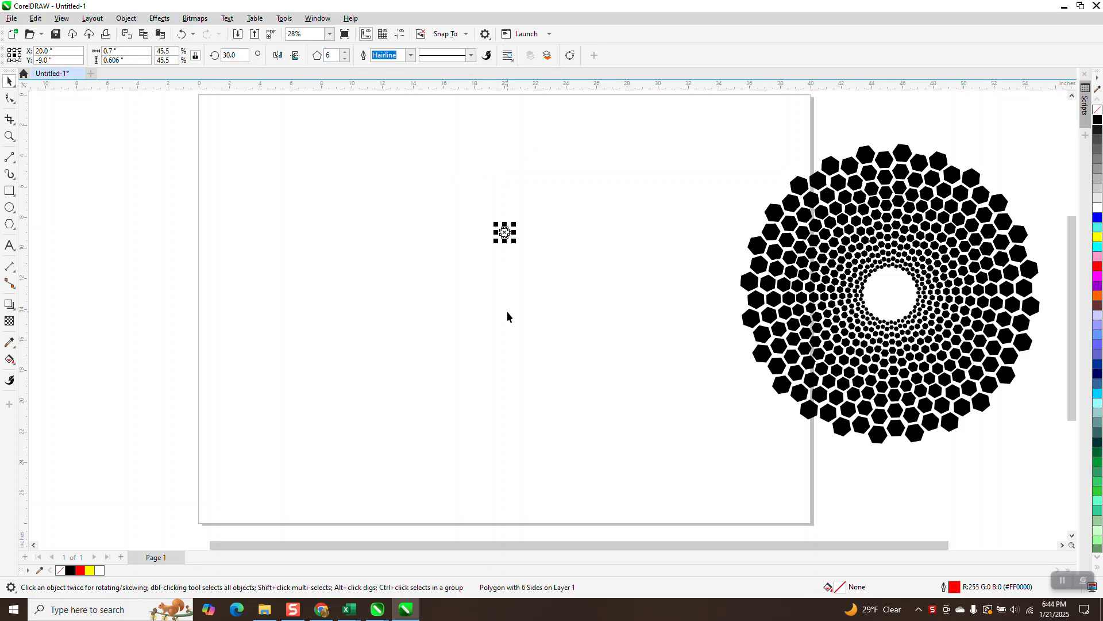
Step: Show the guidelines crossing at the page center and give the hexagon a black fill with no outline
click(400, 34)
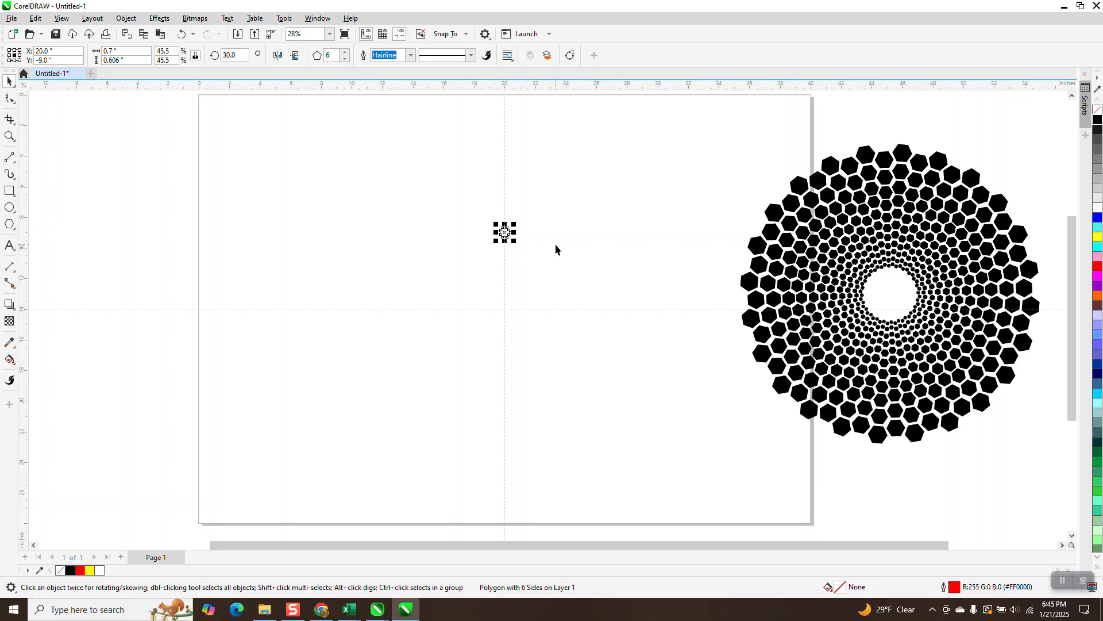
click(10, 137)
drag(461, 192, 635, 366)
scroll(425, 266, down, 3)
click(9, 81)
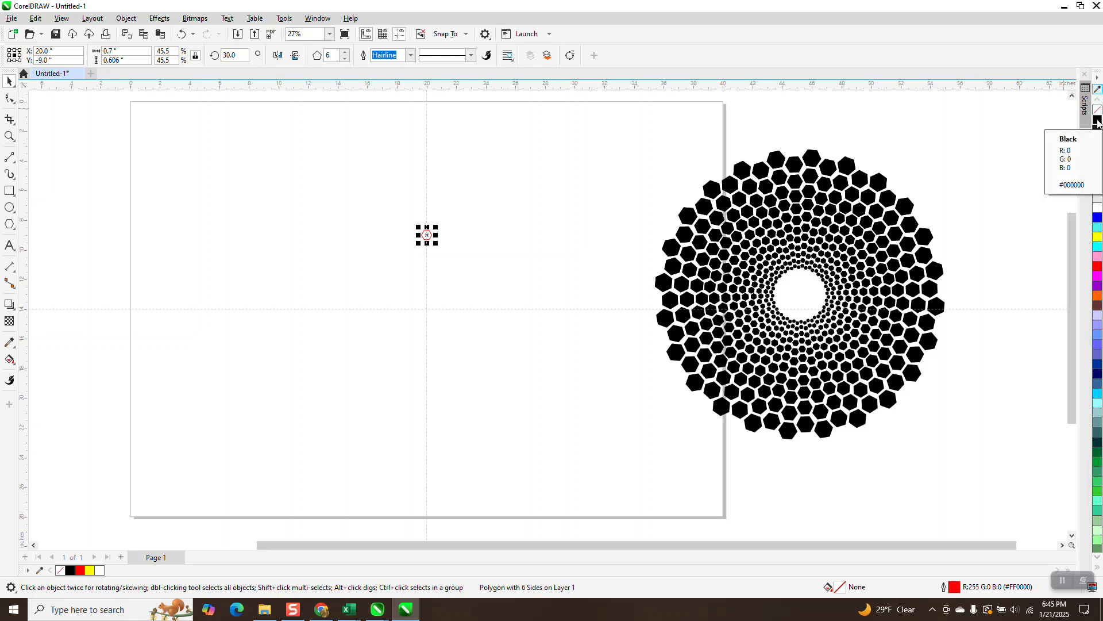
click(1098, 120)
right_click(1097, 109)
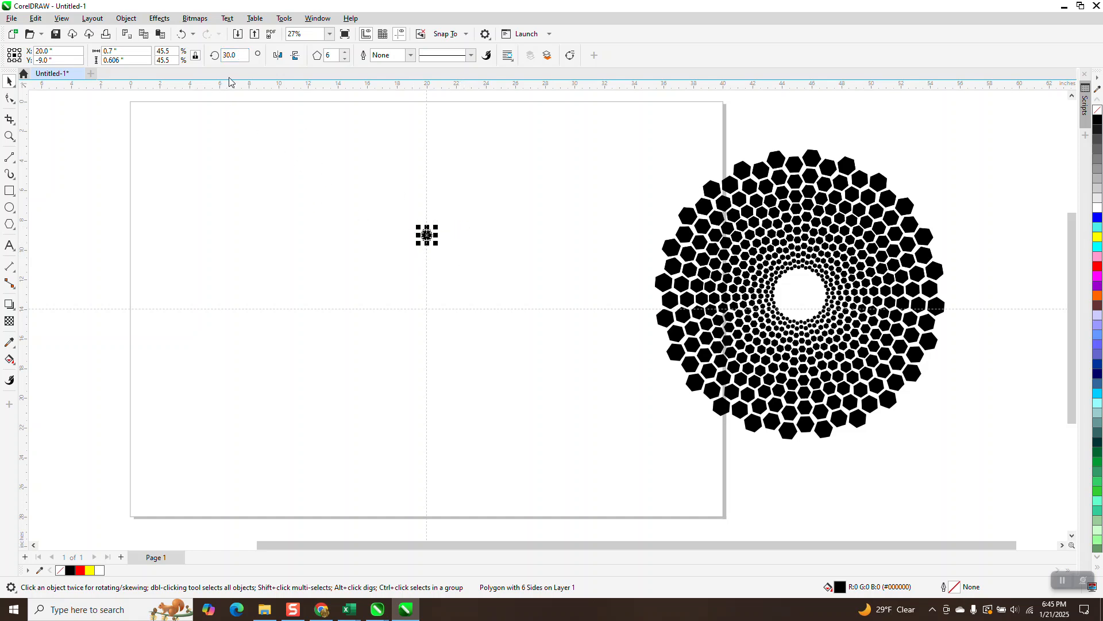
Step: Create a copy of the hexagon at 45 degrees rotation, turned around the page's center point
double_click(239, 55)
text(45)
key(Return)
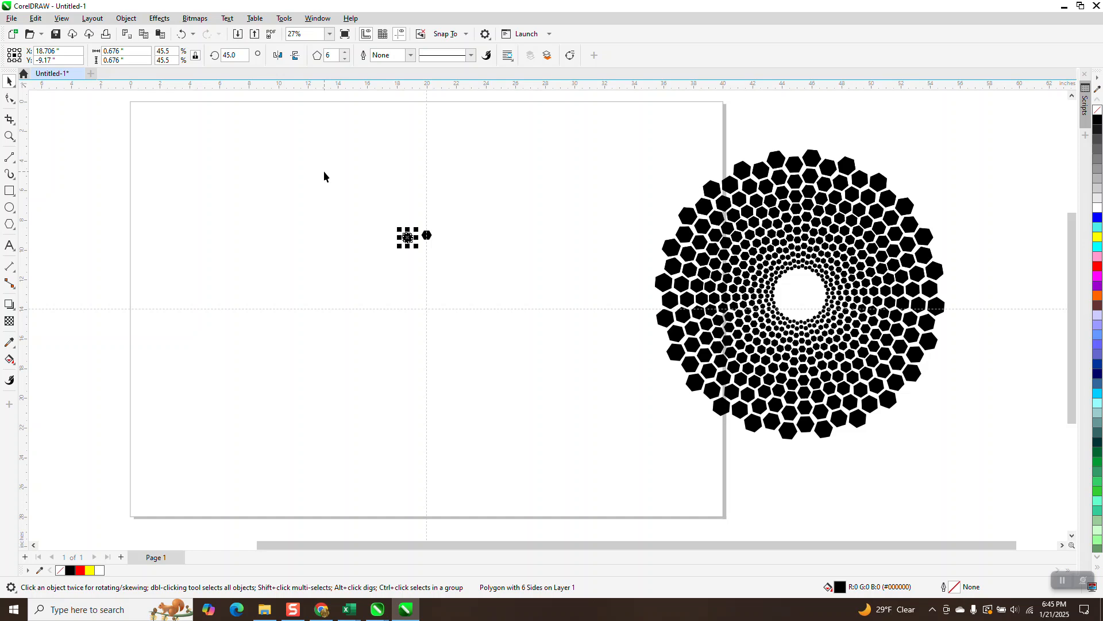
Step: Repeat the rotated copy until 24 hexagons form a full ring around the page center, and group them
key(ctrl+r)
key(ctrl+r)
key(ctrl+r)
key(ctrl+r)
key(ctrl+r)
key(ctrl+r)
key(ctrl+r)
key(ctrl+r)
key(ctrl+r)
key(ctrl+r)
key(ctrl+r)
key(ctrl+r)
key(ctrl+r)
key(ctrl+r)
key(ctrl+r)
key(ctrl+r)
key(ctrl+r)
key(ctrl+r)
key(ctrl+r)
key(ctrl+r)
key(ctrl+r)
drag(314, 210, 569, 427)
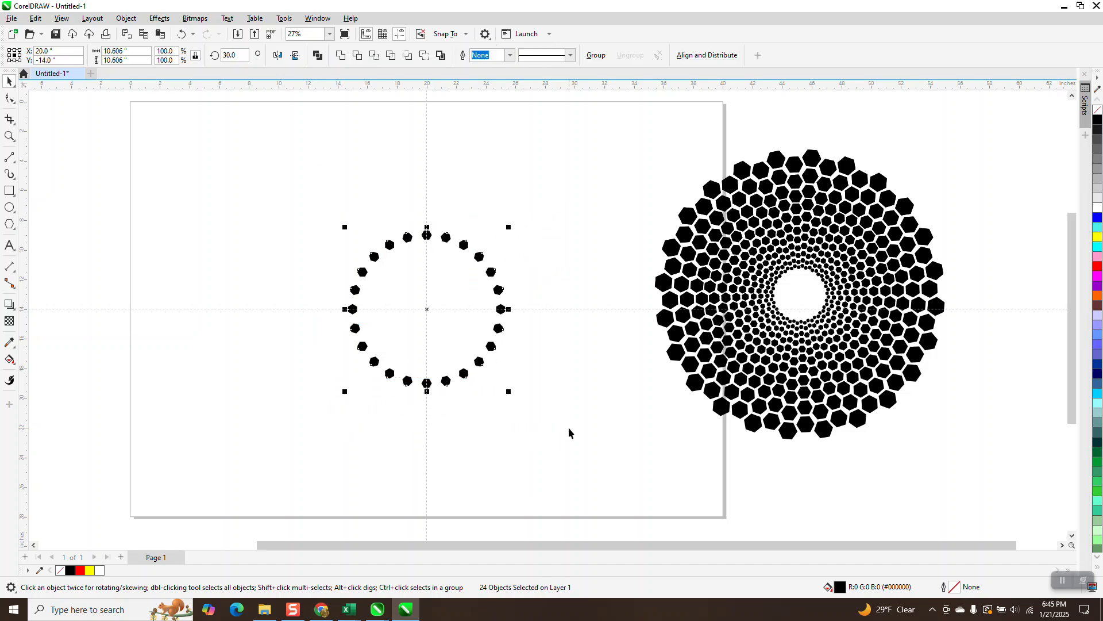
key(ctrl+g)
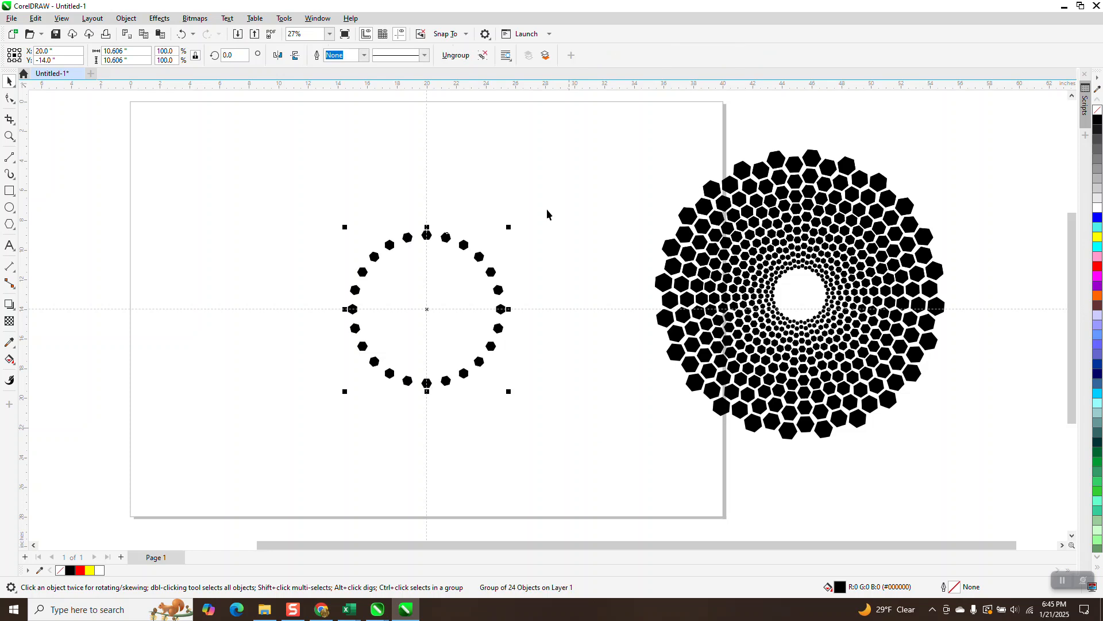
Step: Create a copy of the grouped hexagon ring rotated 7.5 degrees
double_click(228, 56)
text(7.5)
key(Return)
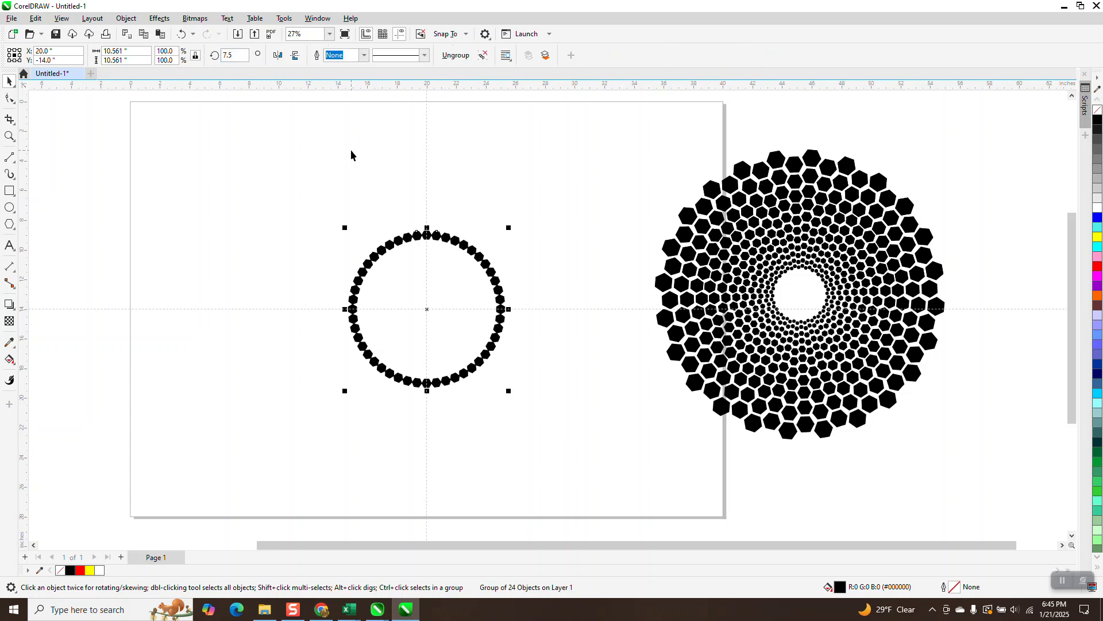
Step: Shrink the rotated ring around its center to about 96.2% and group it with the original ring
click(9, 136)
drag(344, 164, 527, 295)
click(9, 81)
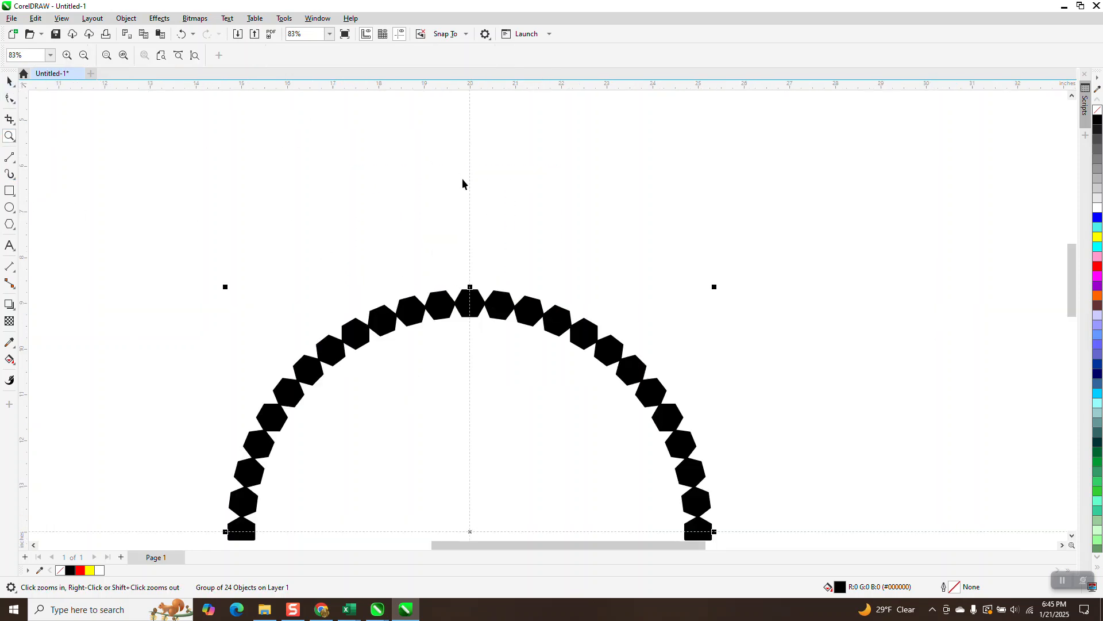
drag(715, 286, 707, 296)
scroll(570, 257, down, 5)
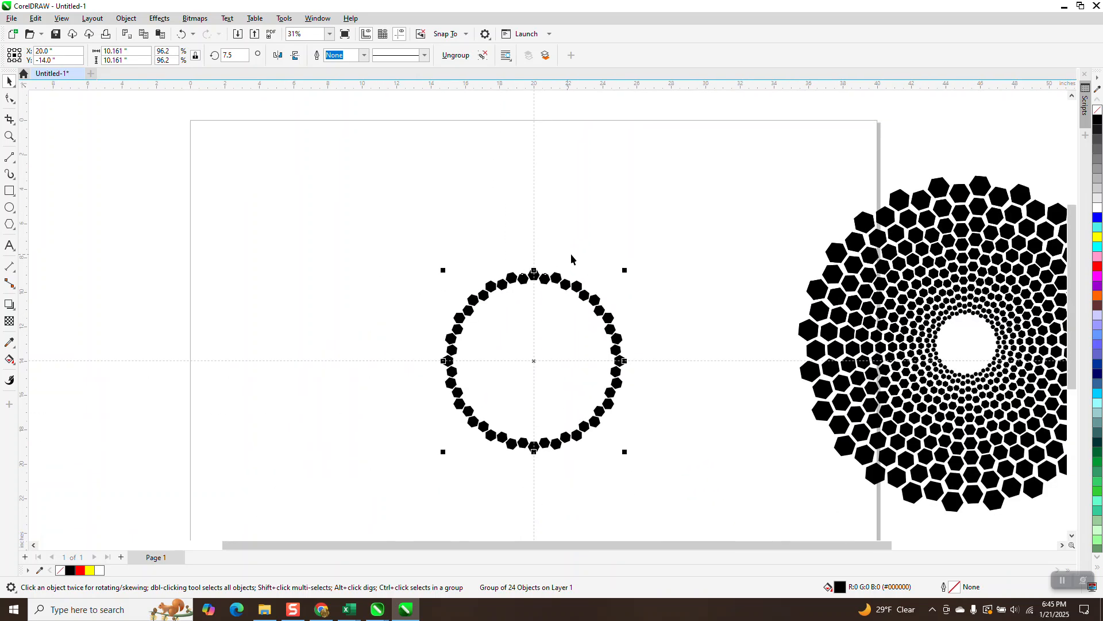
drag(417, 250, 669, 460)
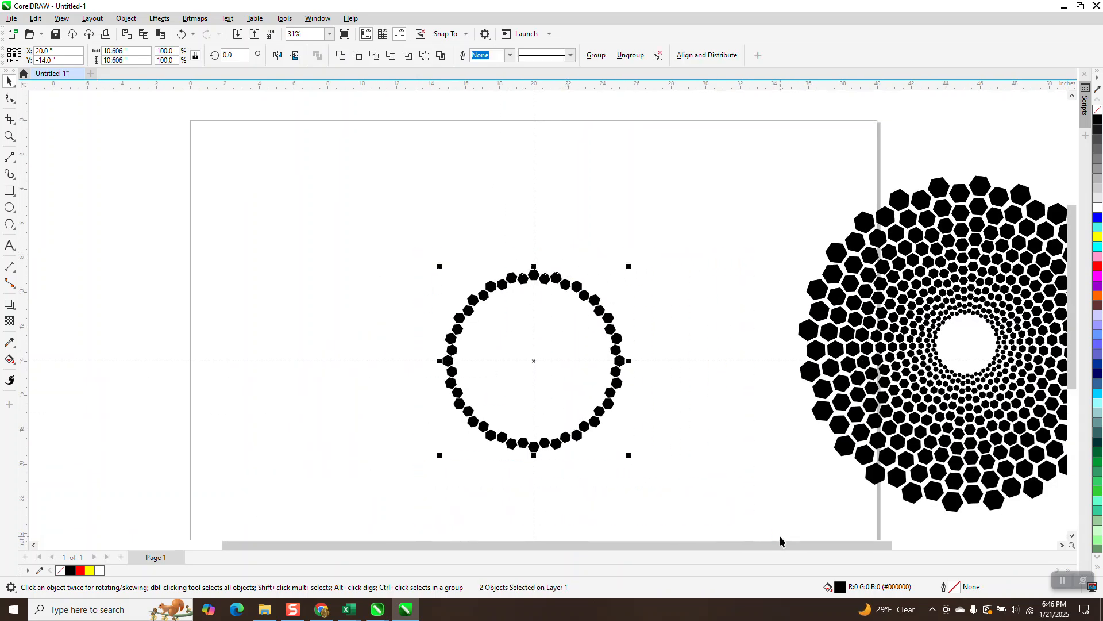
key(ctrl+g)
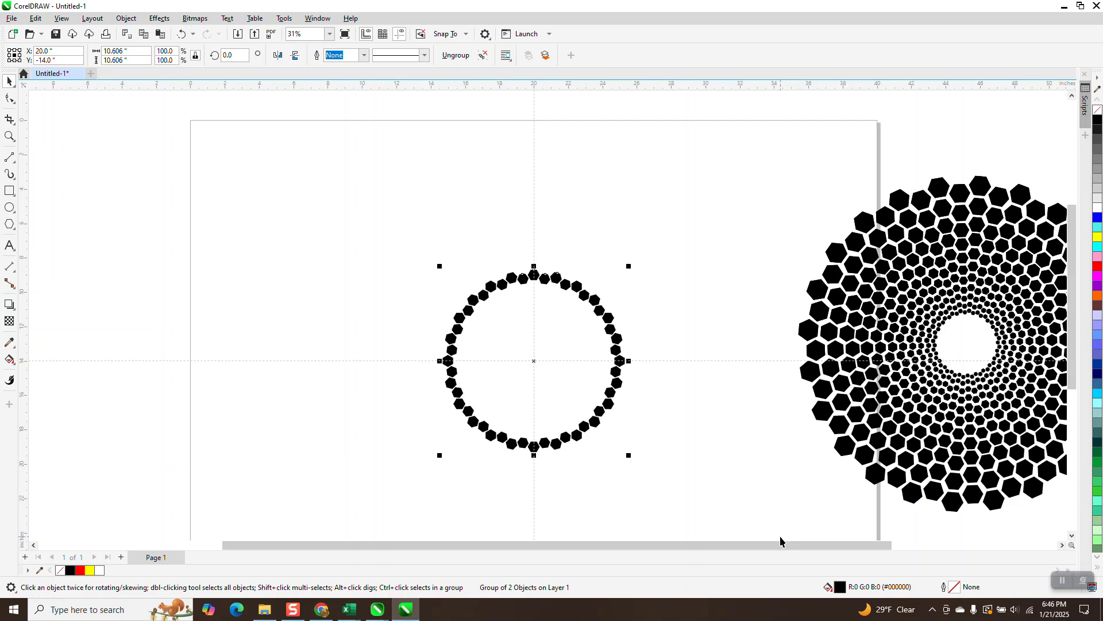
Step: Add inward copies of the double ring, scaled around its center to about 87% and 74%, undoing the extra repeat
click(10, 136)
drag(428, 253, 698, 470)
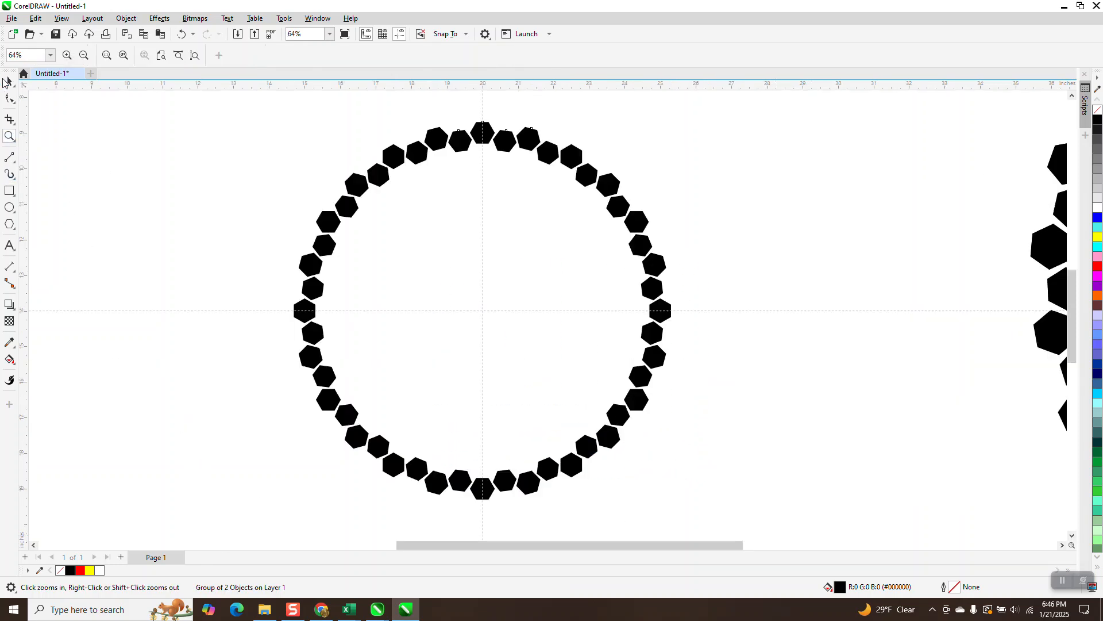
click(9, 81)
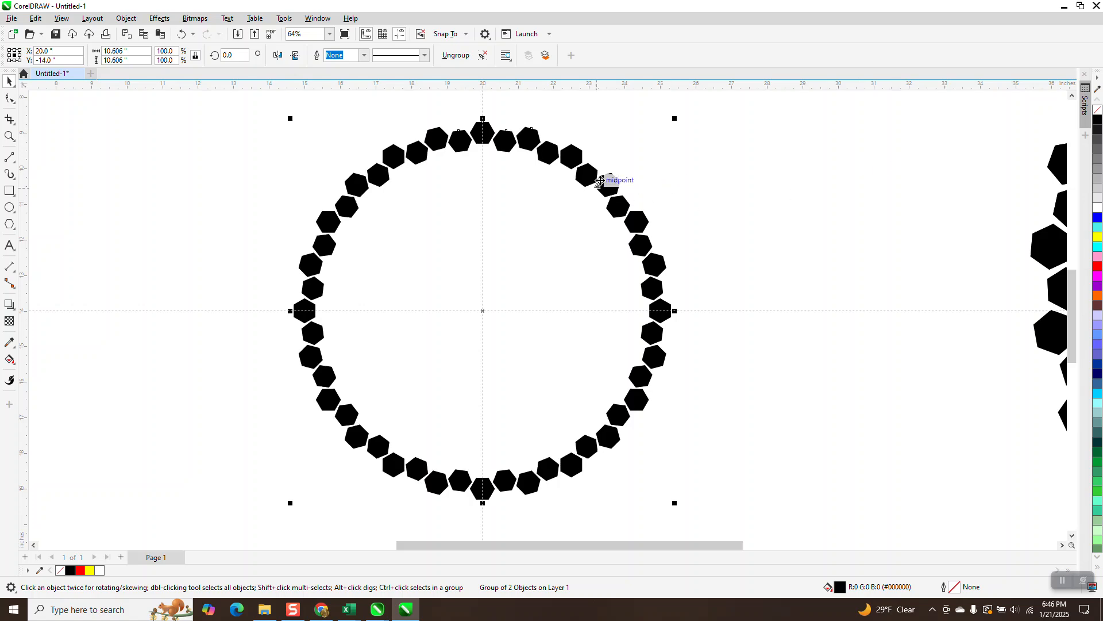
drag(677, 119, 663, 142)
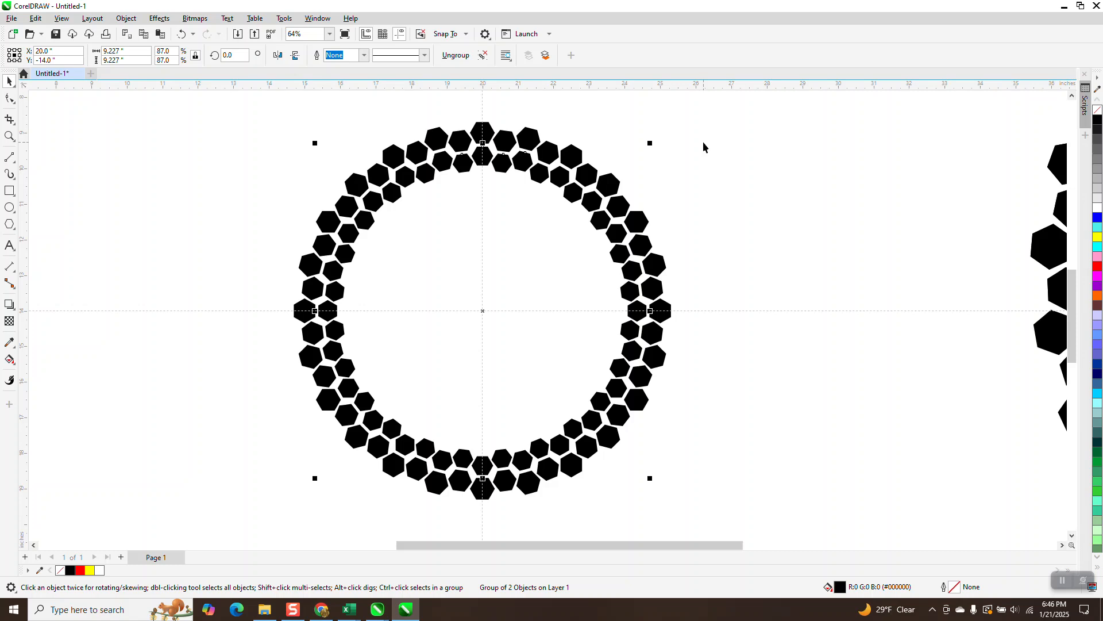
key(ctrl+r)
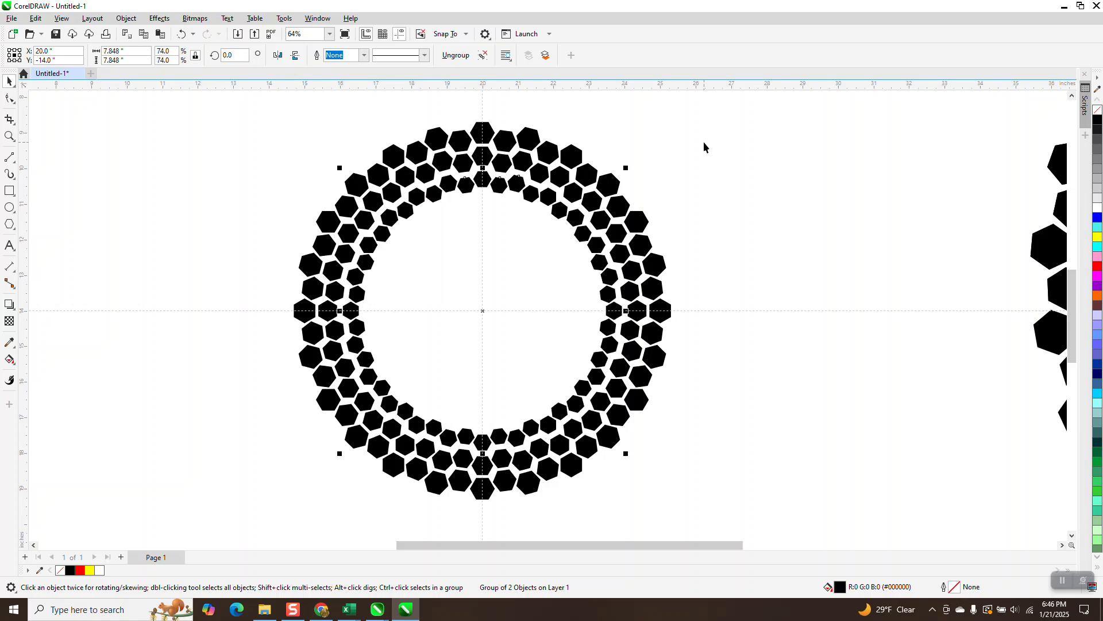
key(ctrl+r)
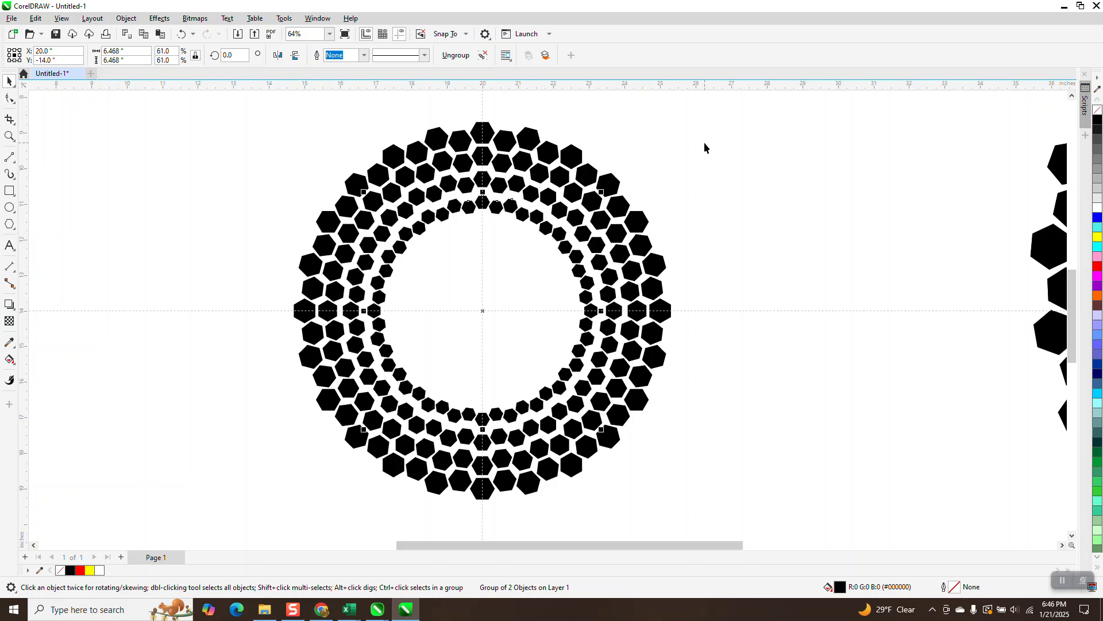
key(ctrl+z)
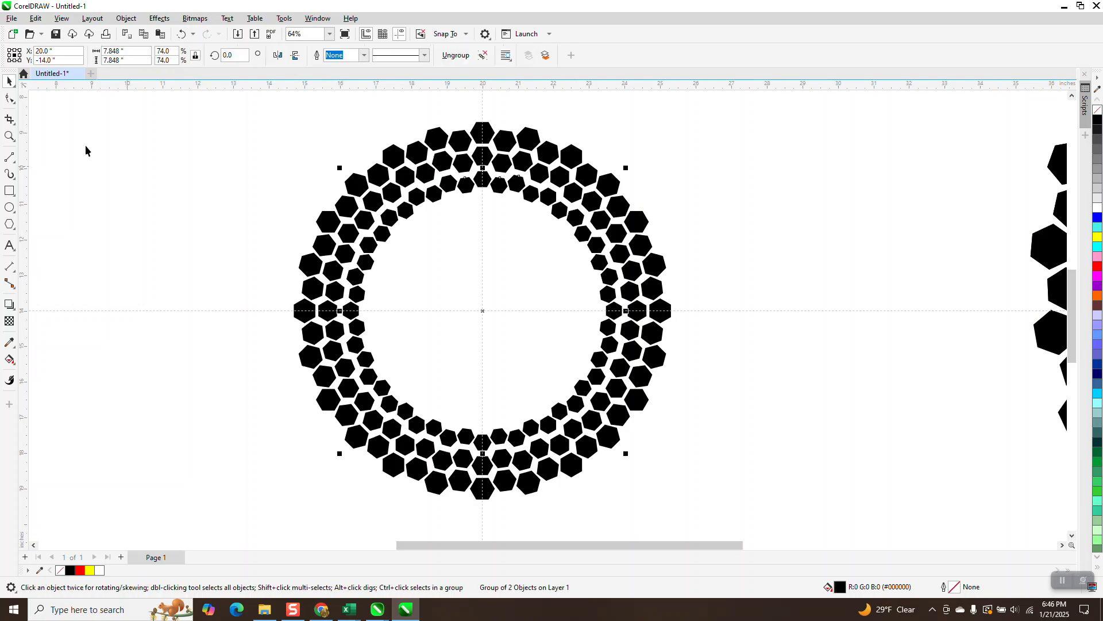
Step: Enlarge the innermost double ring slightly around its center to about 75.9%
click(9, 136)
drag(405, 154, 810, 357)
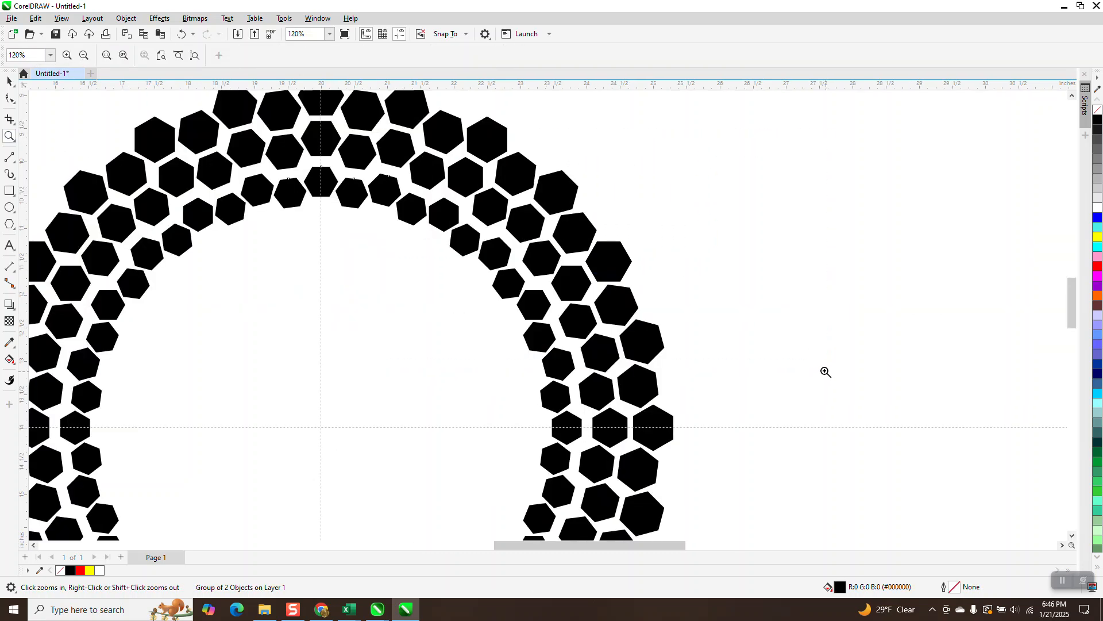
scroll(599, 194, down, 2)
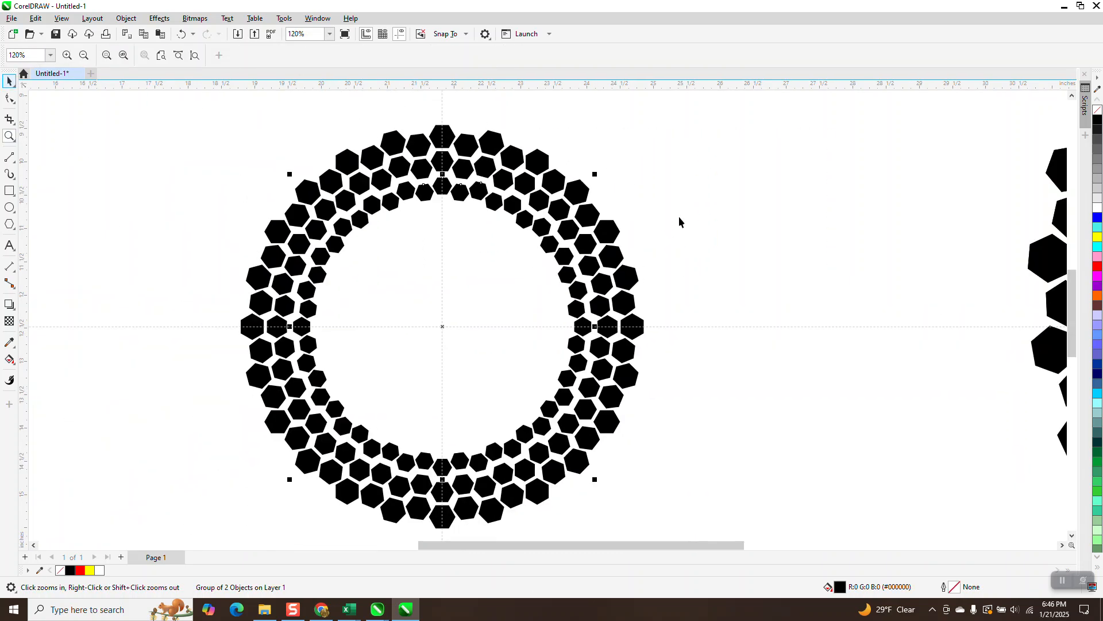
key(space)
drag(596, 173, 598, 168)
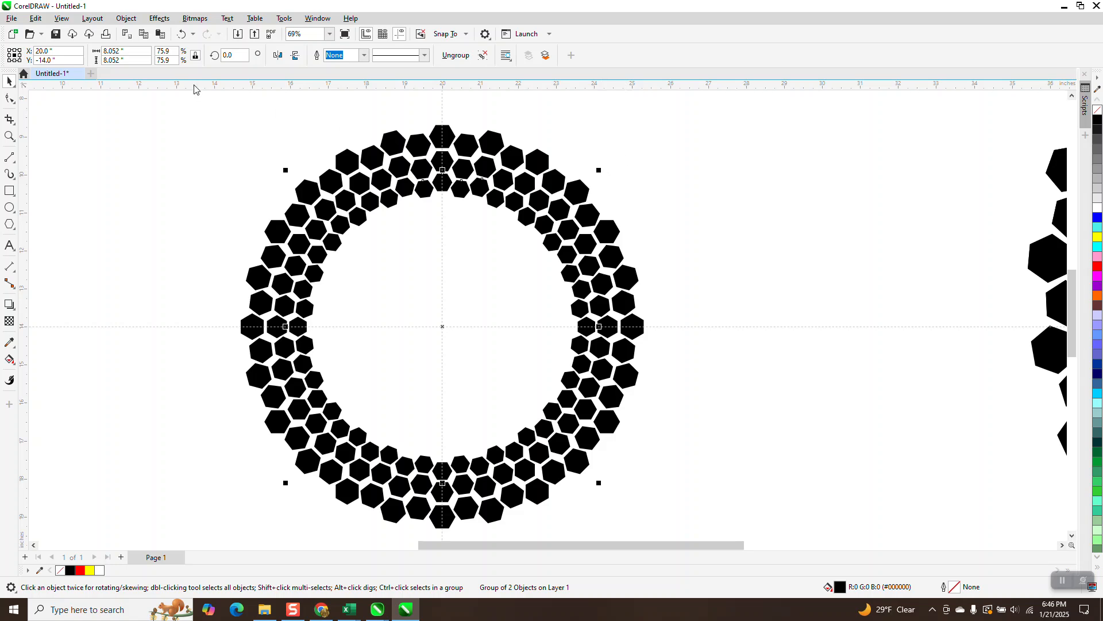
Step: Fine-tune the innermost double ring's scale to 75.8%, and reduce it further to 75.7%
drag(171, 51, 158, 59)
text(75.8)
key(Return)
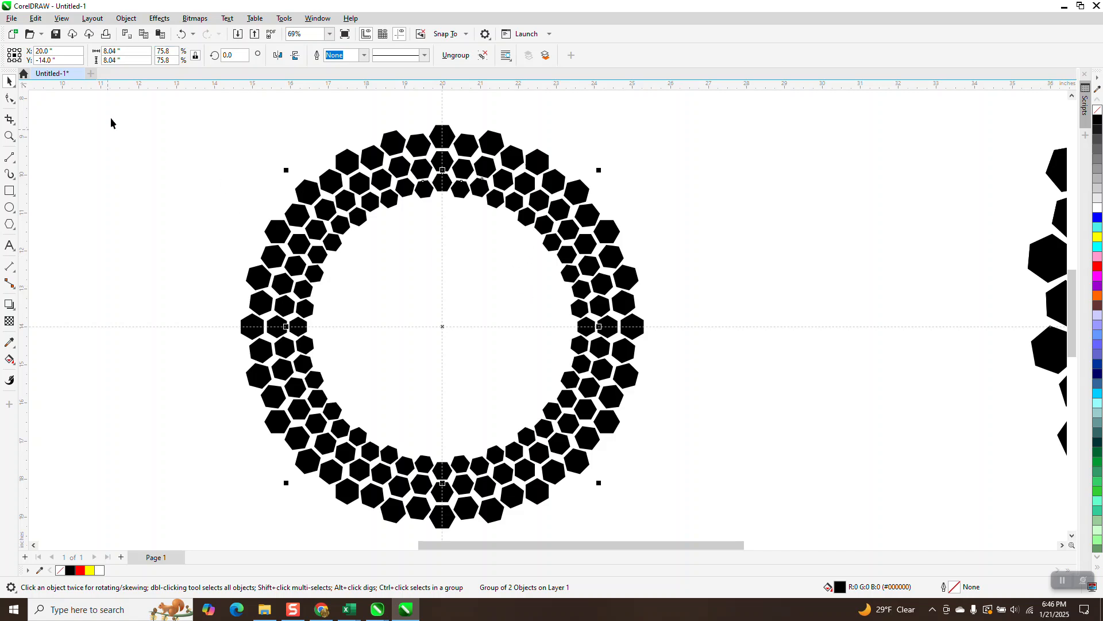
drag(174, 54, 160, 52)
text(75)
key(Return)
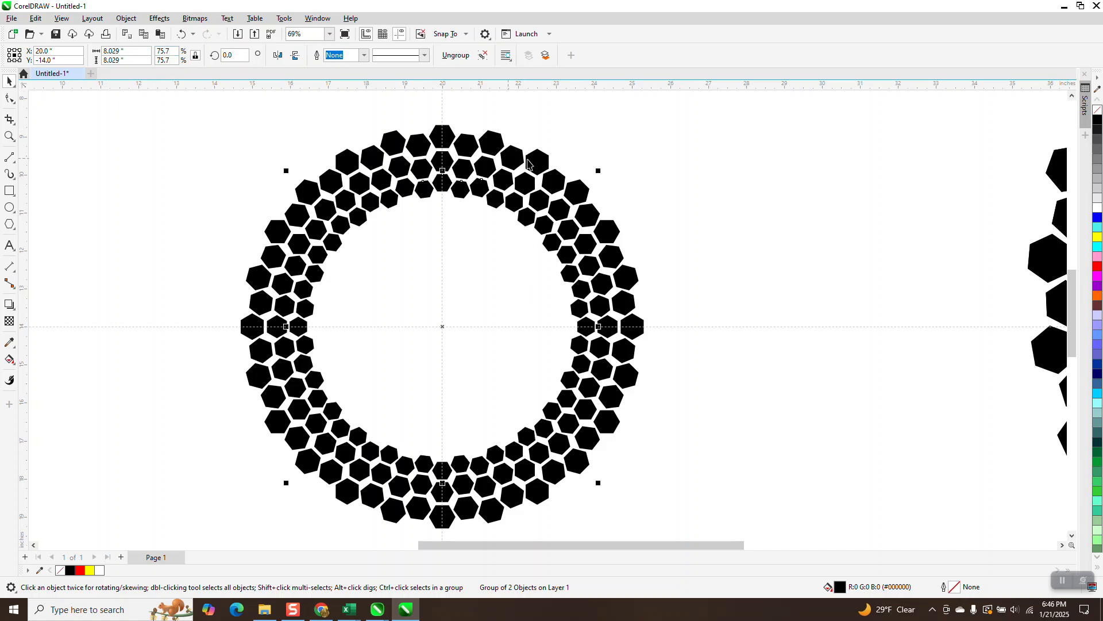
Step: Add a smaller concentric copy of the innermost double ring and set its scale to 66%
click(690, 188)
click(525, 217)
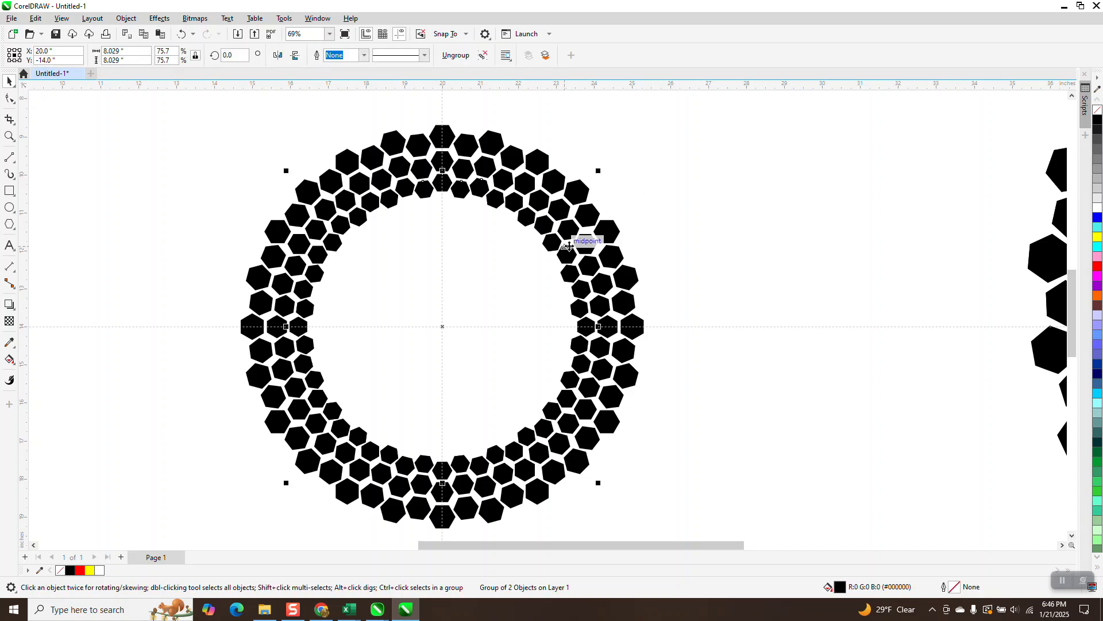
drag(598, 171, 578, 187)
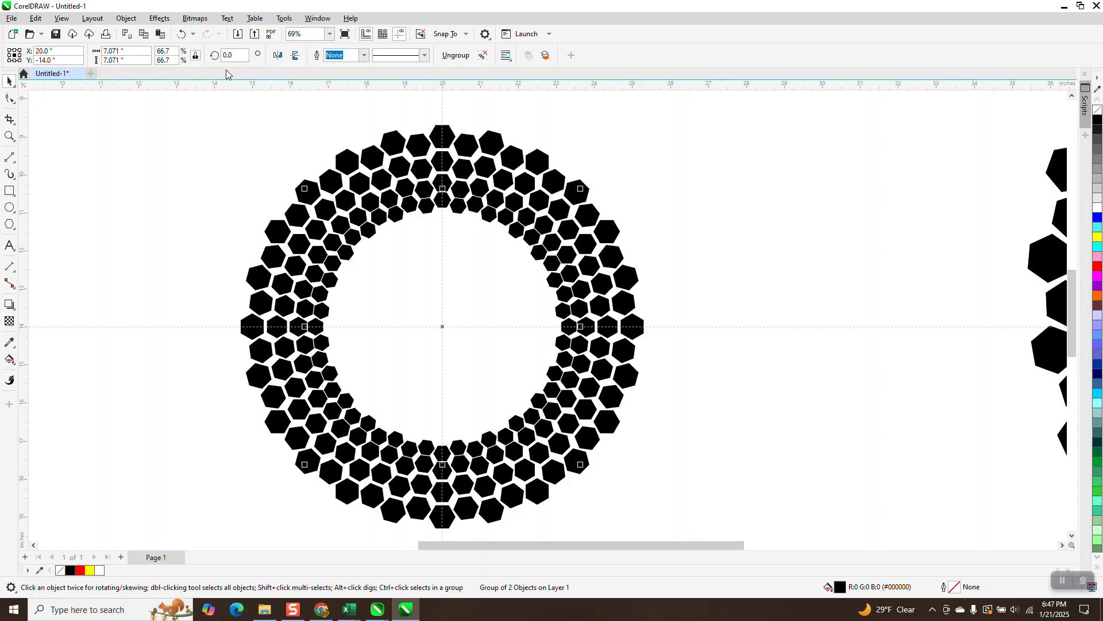
double_click(173, 51)
text(66)
key(Return)
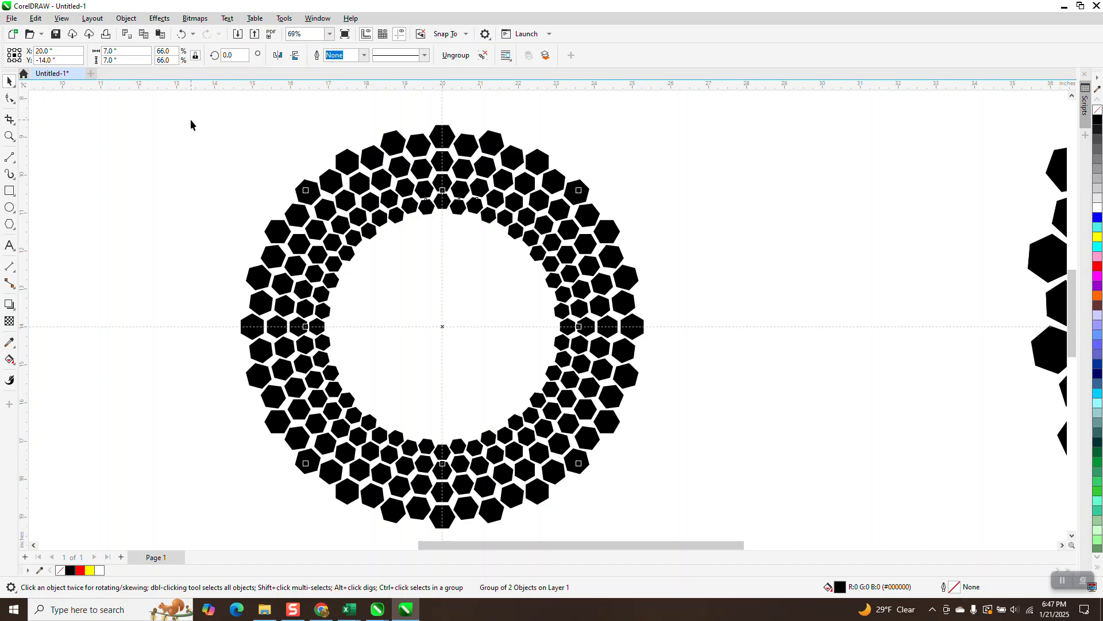
Step: Add another concentric double ring inside the 66% one and set its scale to 57%
key(ctrl+d)
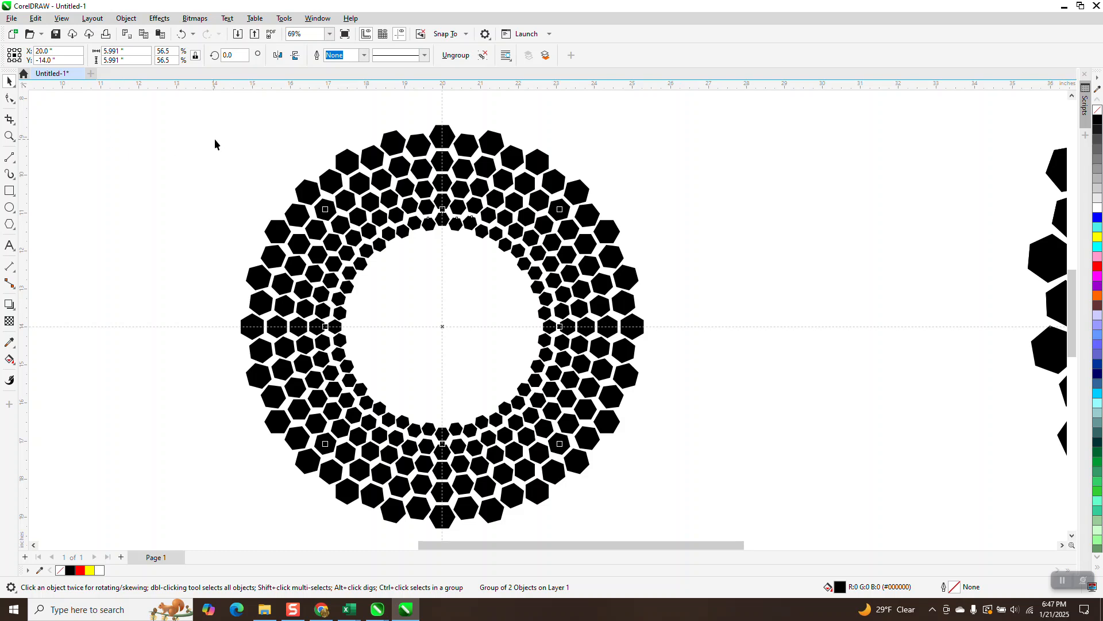
double_click(174, 50)
text(57)
key(Return)
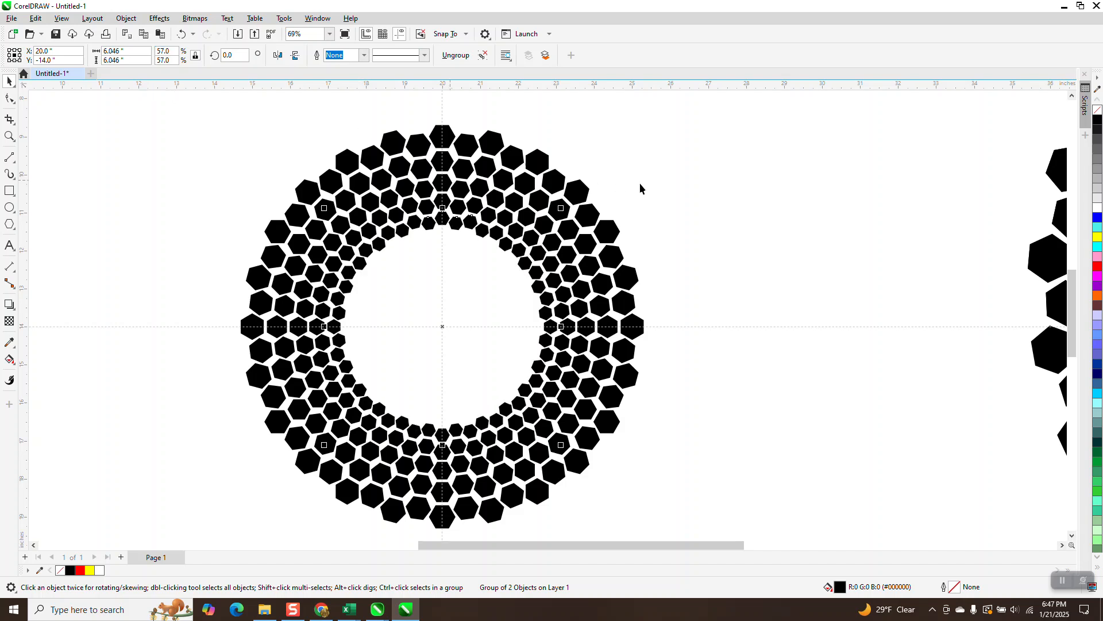
Step: Add another concentric double ring inside the 57% one and set its scale to 49%
key(ctrl+d)
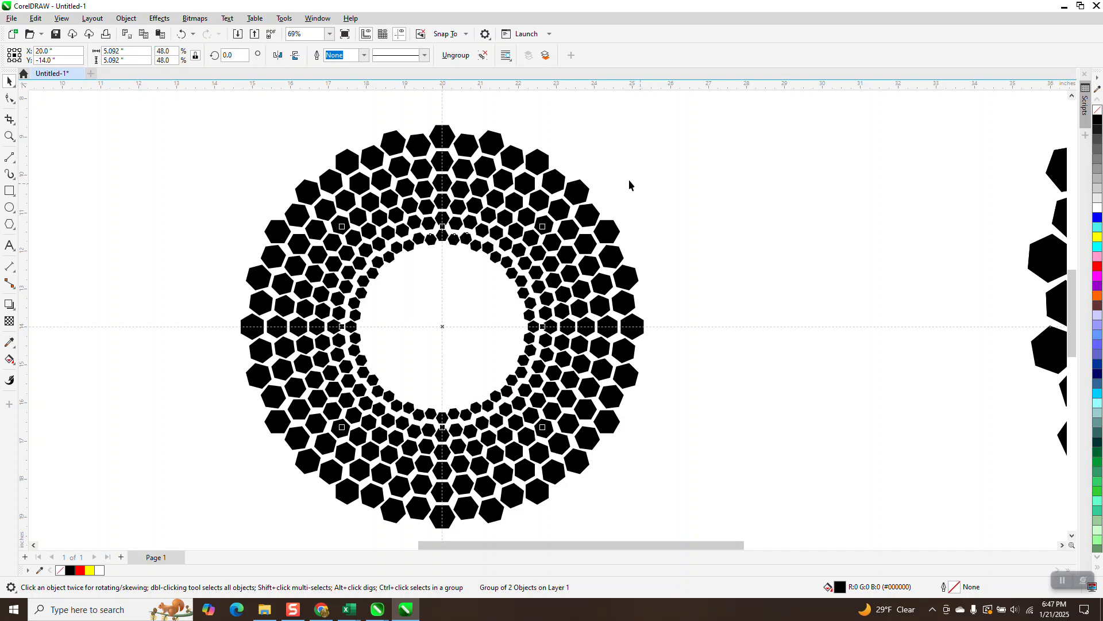
double_click(172, 51)
text(49)
key(Return)
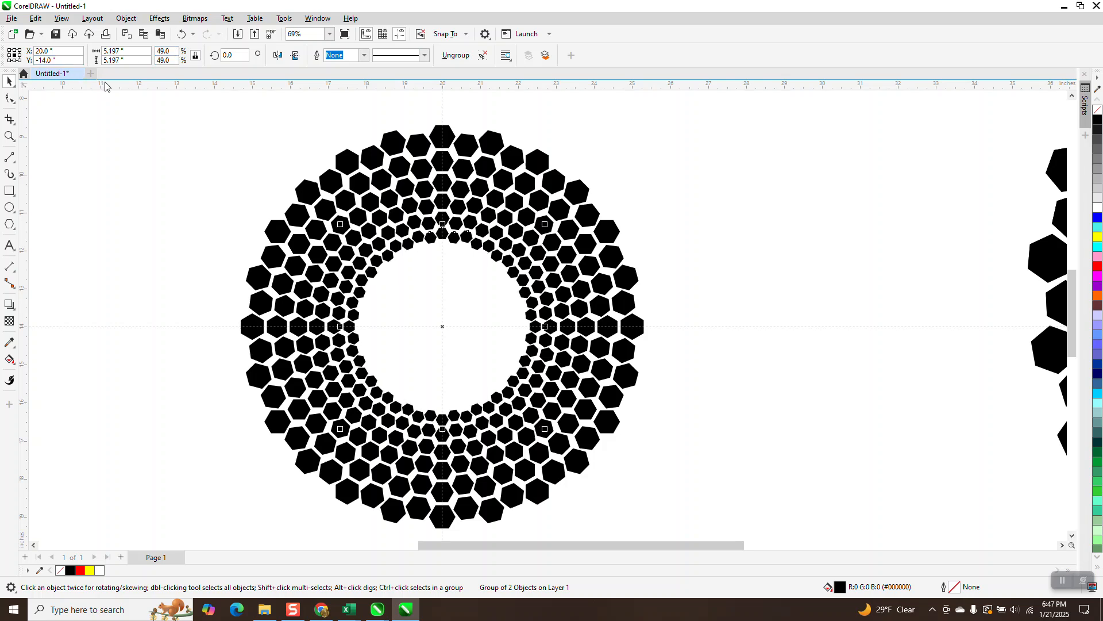
Step: Add a concentric double ring inside the 49% one and refine its scale from 41% through 41.5% to 41.7%
key(ctrl+d)
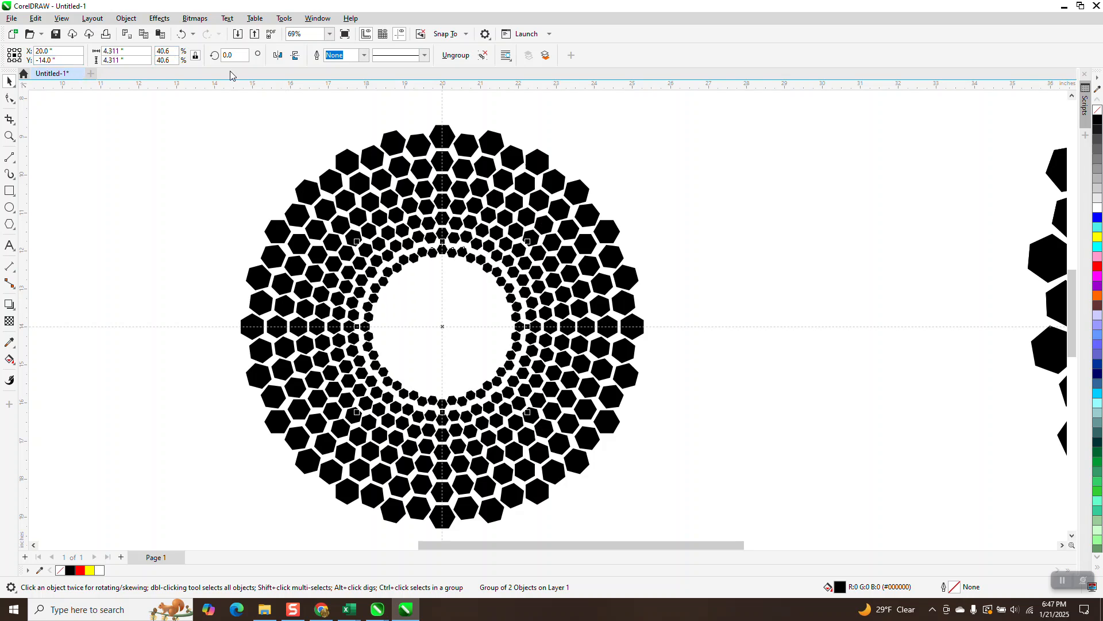
double_click(164, 51)
text(41)
key(Return)
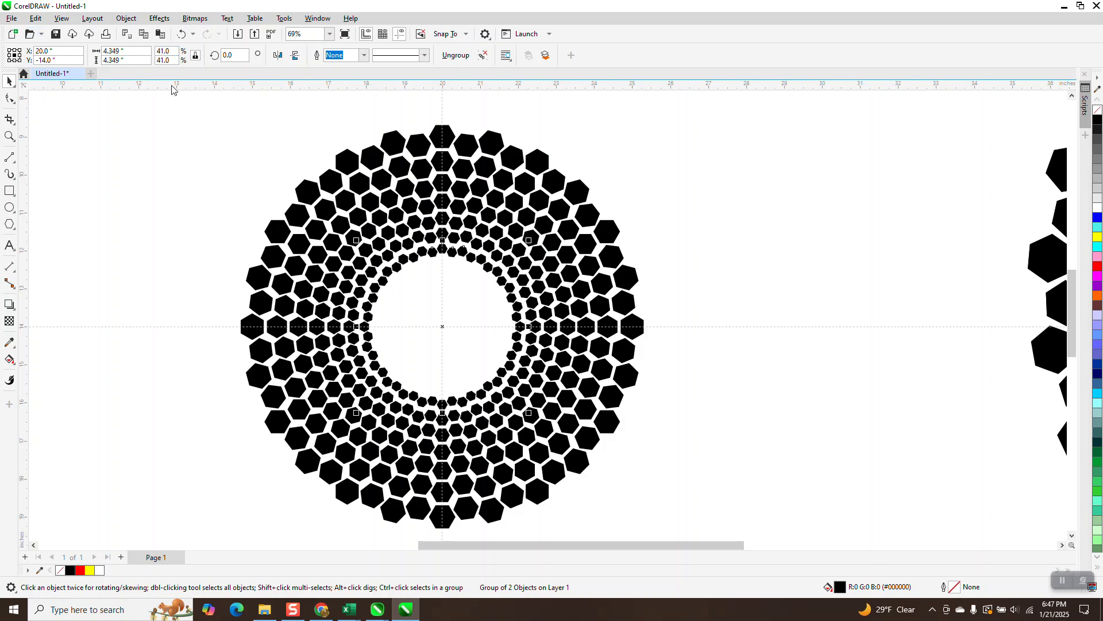
text(41.5)
key(Return)
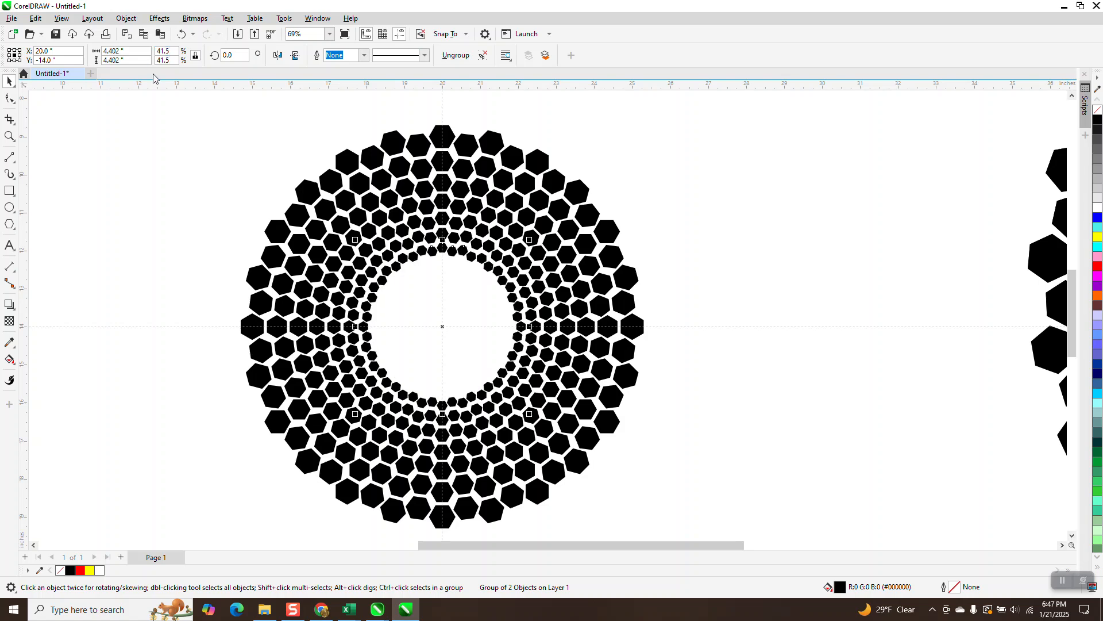
double_click(172, 50)
text(4.)
key(Return)
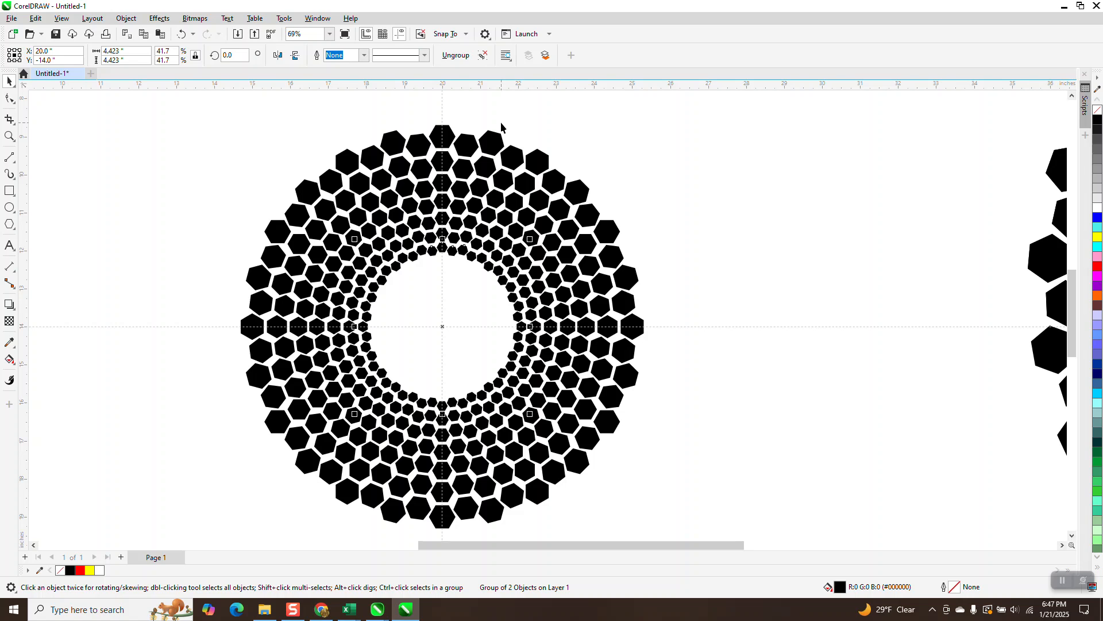
Step: Add a concentric double ring inside the 41.7% one, set its scale to 35%, and enlarge it to 36%
key(ctrl+r)
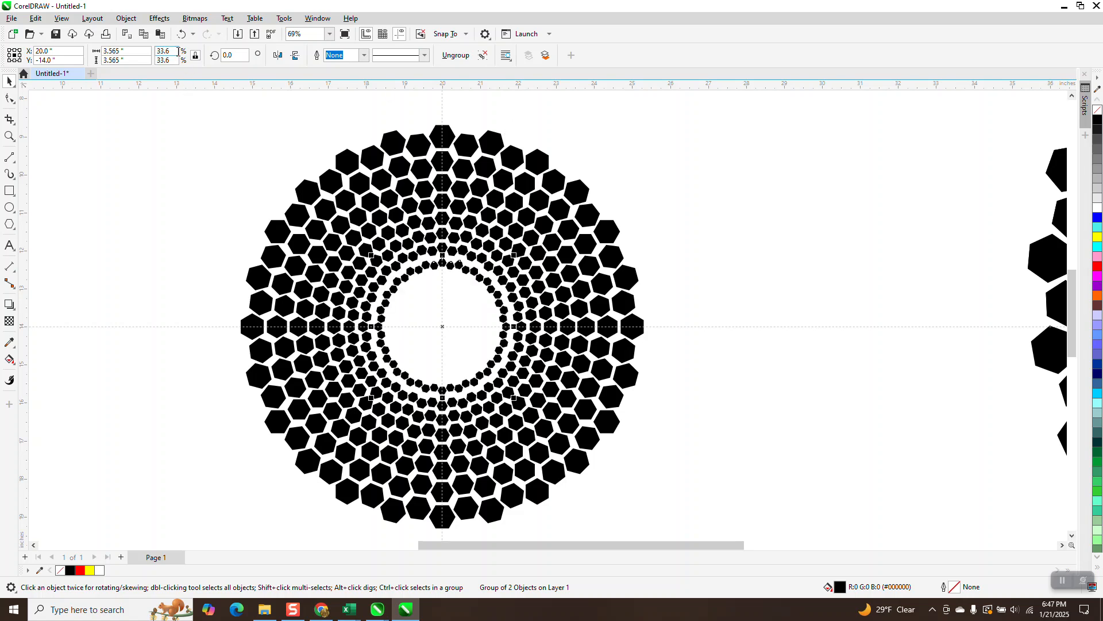
text(35)
key(Return)
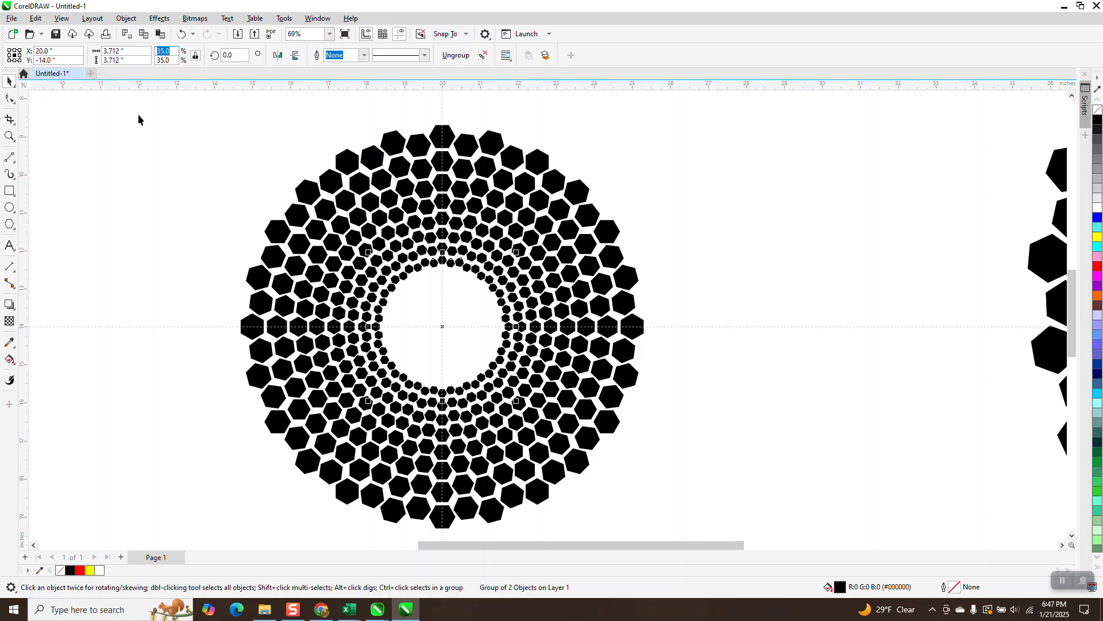
text(3)
drag(172, 53, 138, 64)
text(36)
key(Return)
click(771, 278)
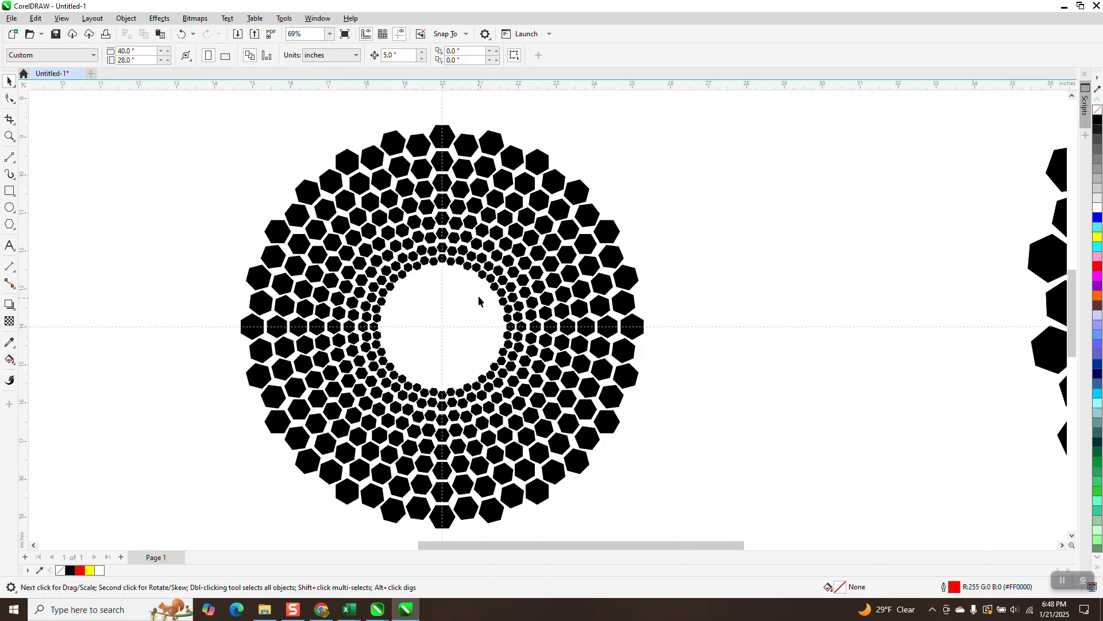
Step: Add progressively smaller concentric copies of the innermost double ring at about 30.7% and 25.4%, deleting the surplus smallest copy at about 20.1%
click(493, 283)
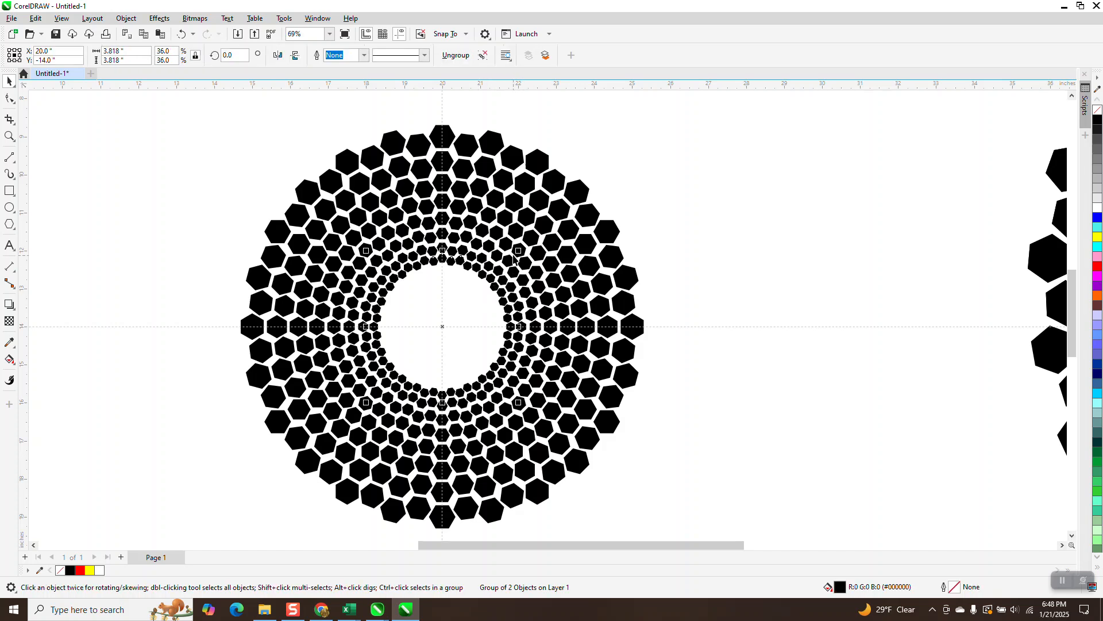
drag(518, 251, 507, 266)
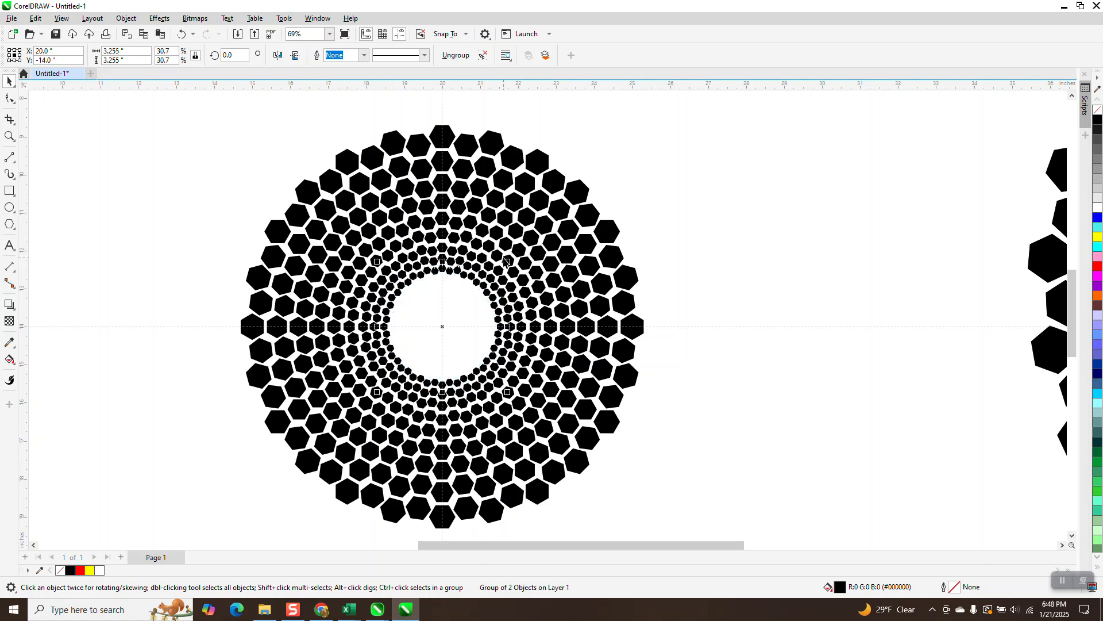
key(ctrl+r)
key(ctrl+r)
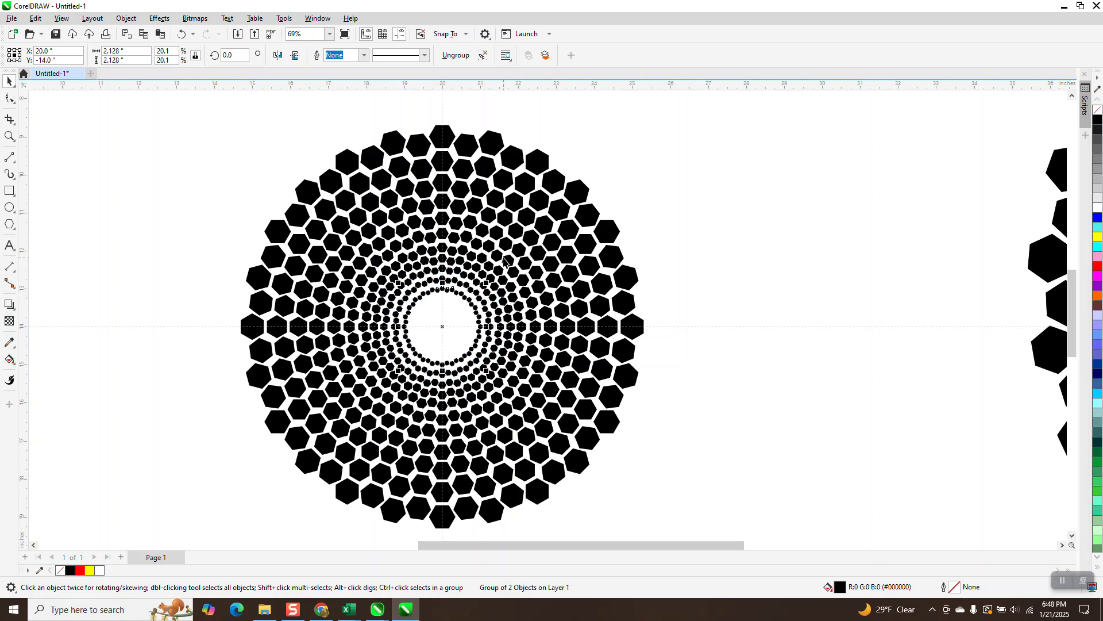
key(Delete)
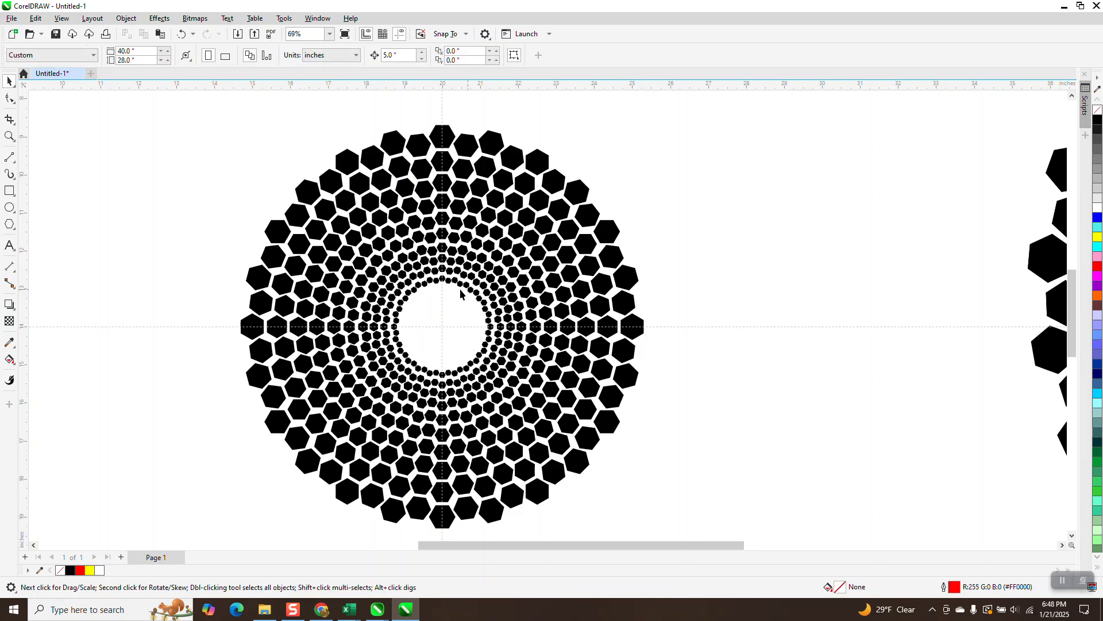
Step: Enlarge the innermost double ring around its center to about 26.7%, closing the gap to the surrounding ring
click(9, 136)
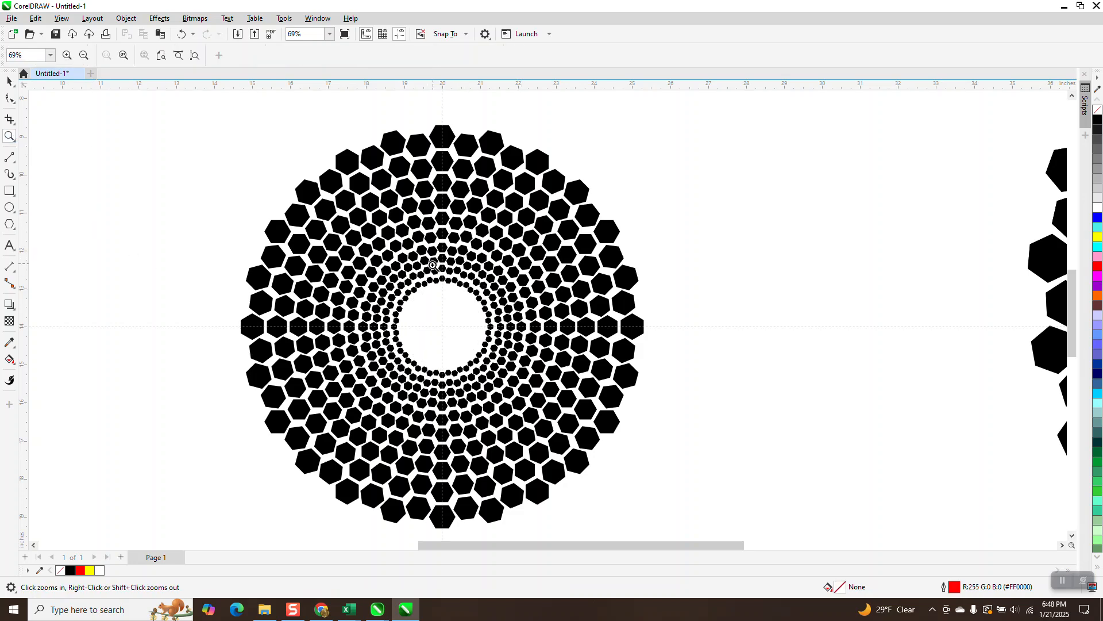
drag(437, 265, 526, 326)
click(9, 81)
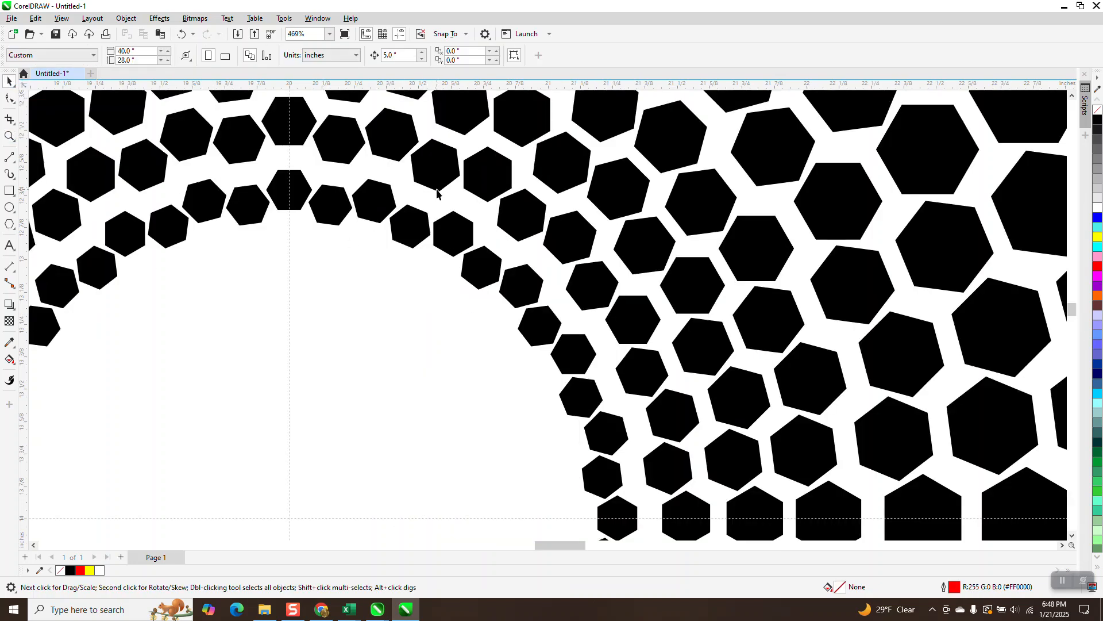
click(461, 232)
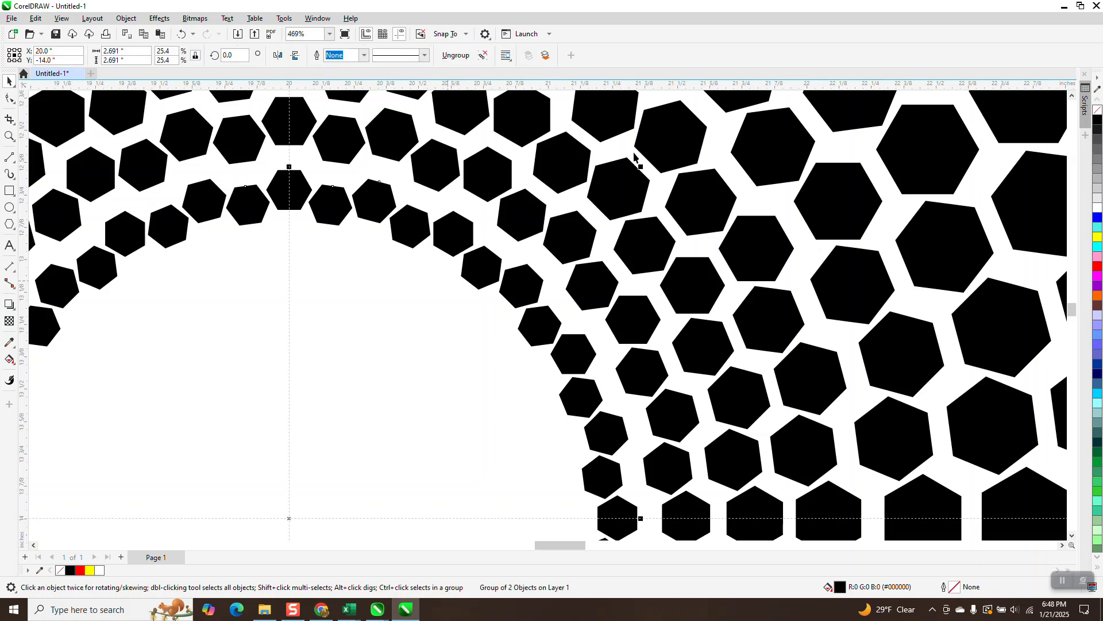
drag(641, 167, 664, 144)
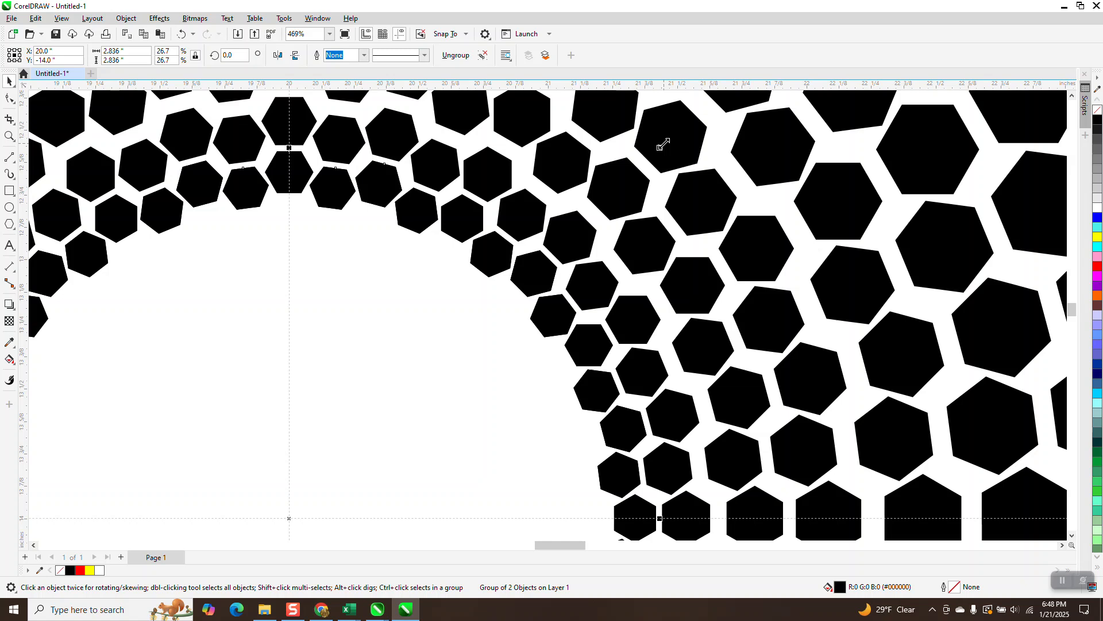
drag(657, 150, 536, 263)
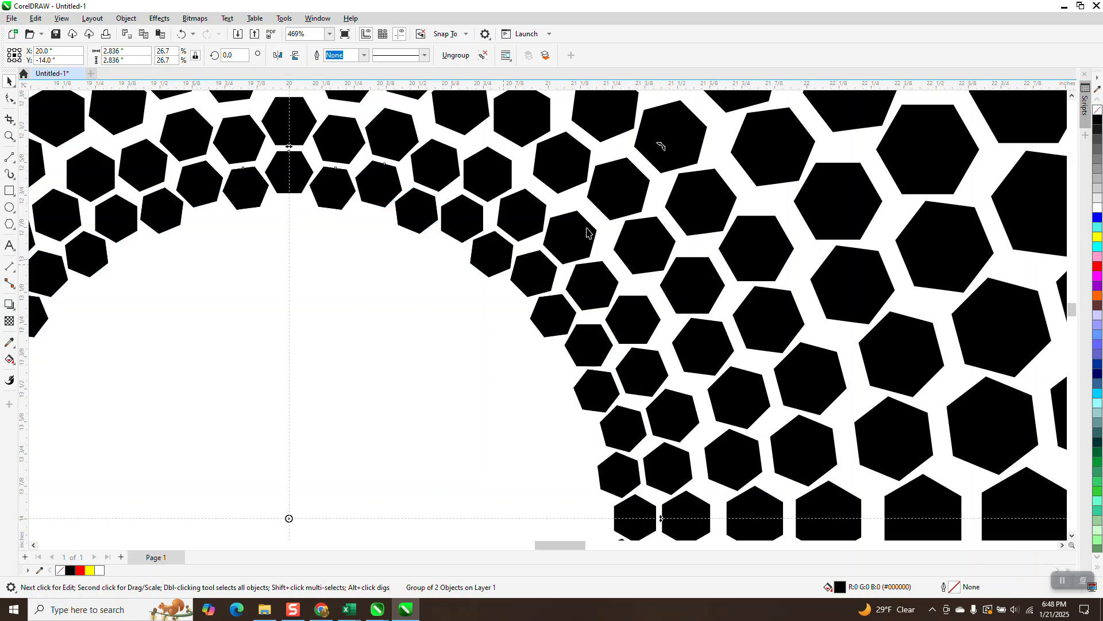
click(300, 350)
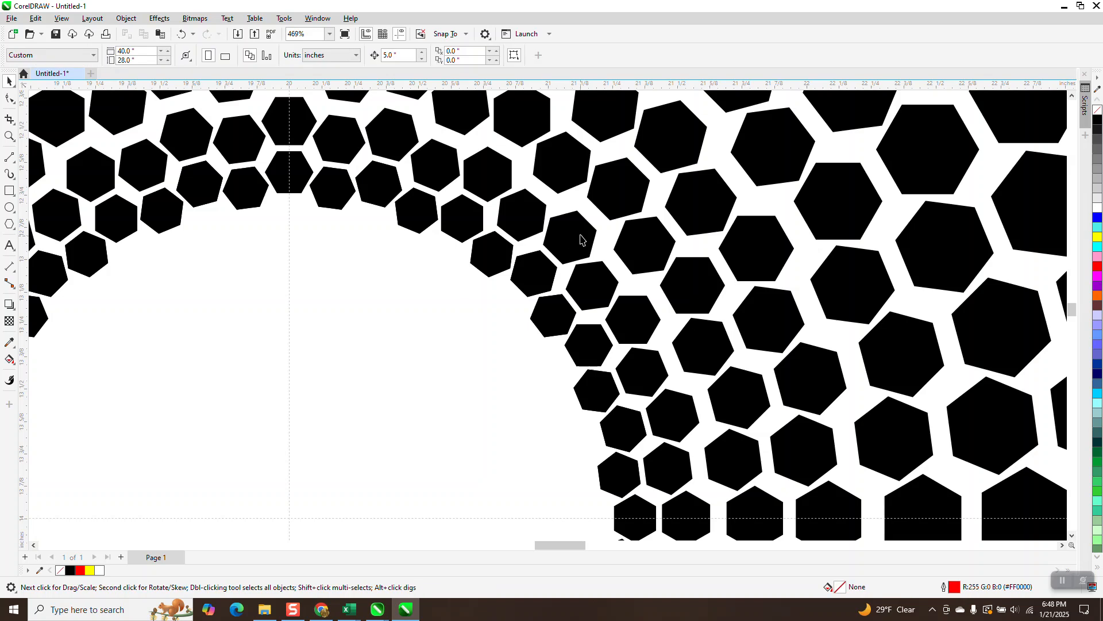
Step: Add a slightly smaller copy of the innermost double ring at about 25.4% and center it on the page
click(652, 174)
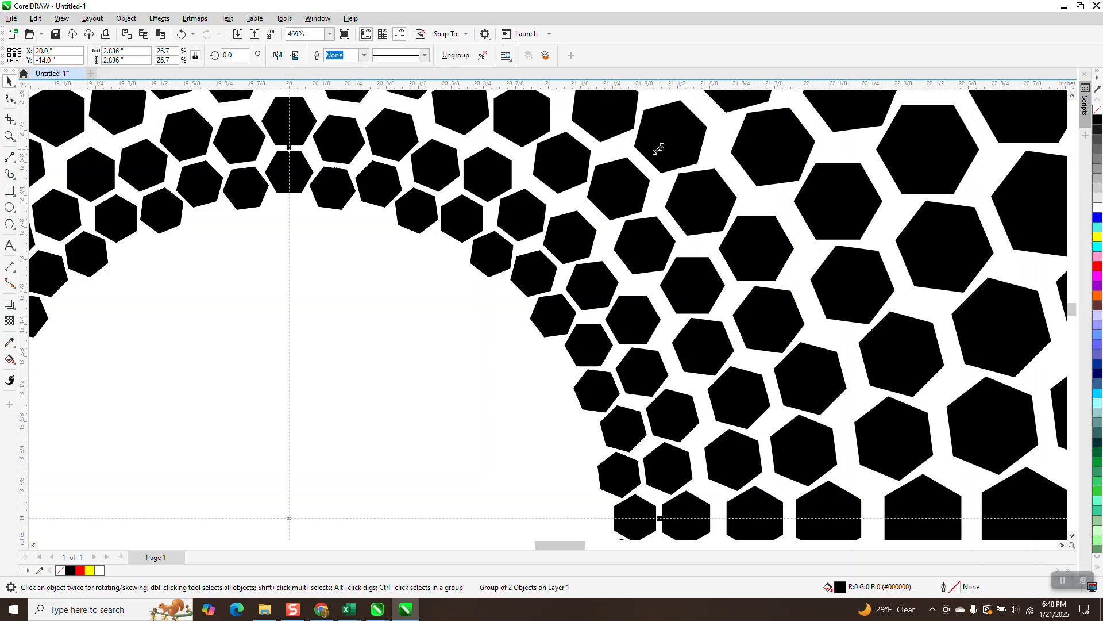
drag(630, 177, 619, 195)
scroll(619, 196, down, 3)
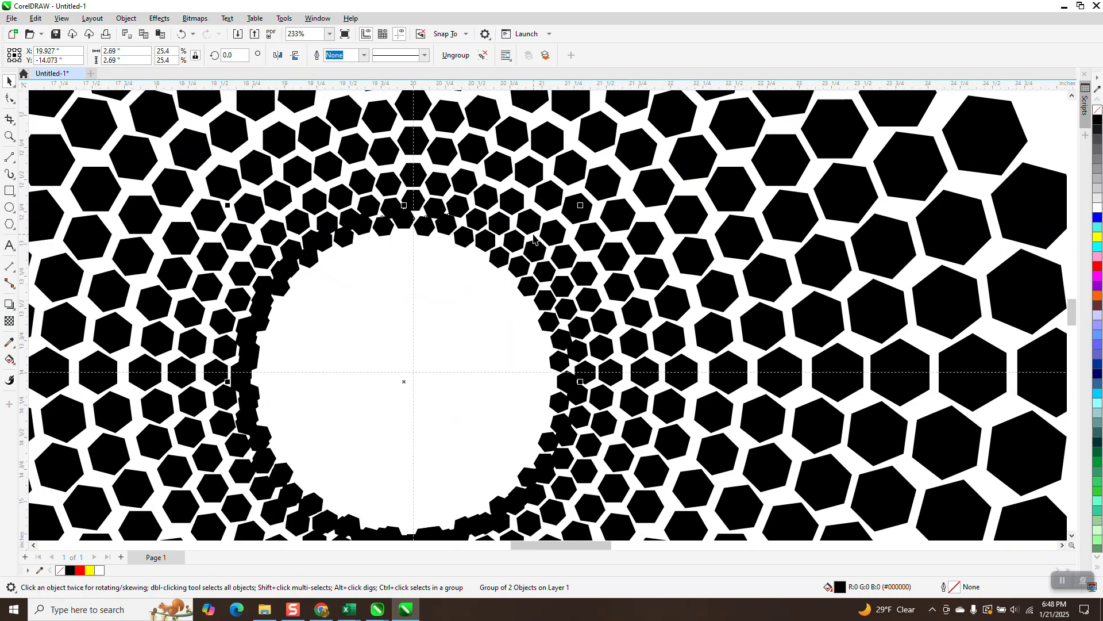
key(p)
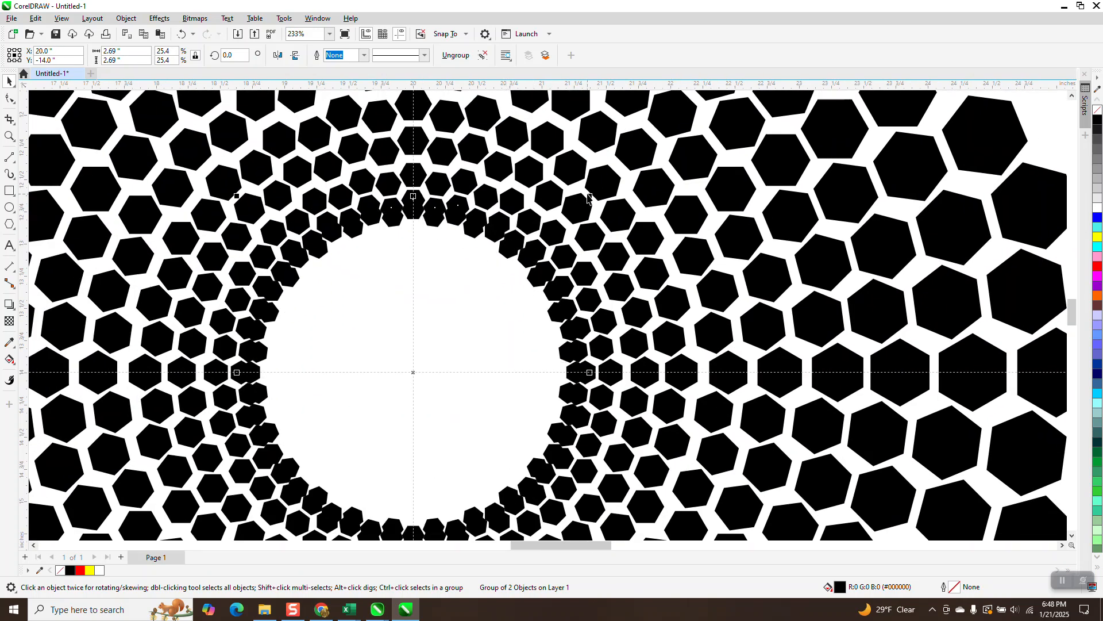
Step: Reduce the new innermost double ring around its center to about 22.5%, and refine its scale to 23% and finally 23.2%
drag(590, 197, 573, 214)
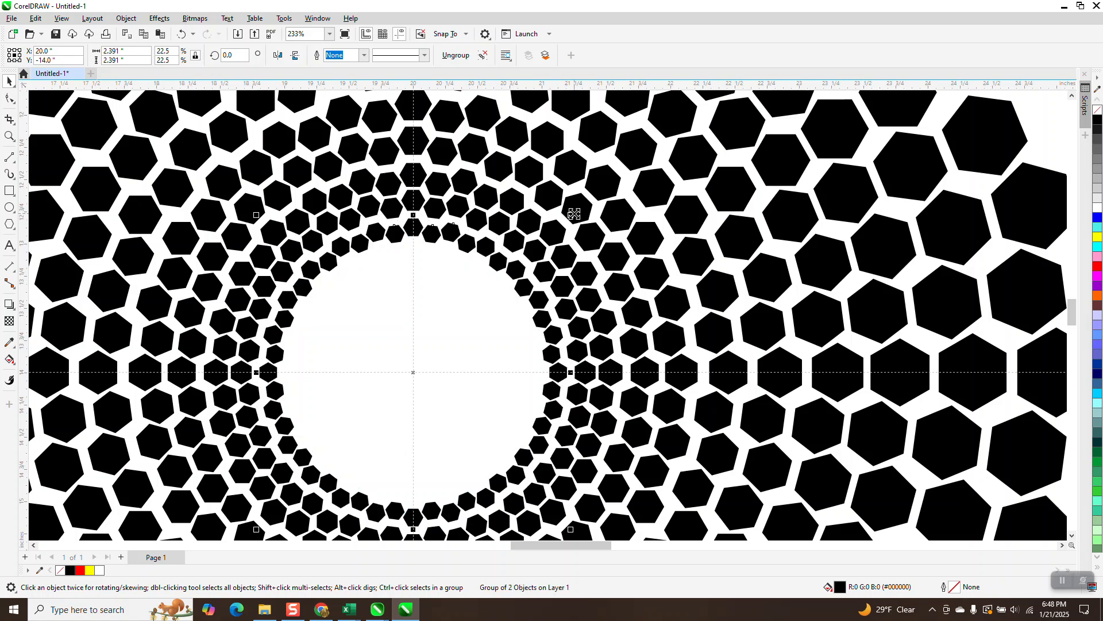
double_click(164, 50)
text(23)
key(Return)
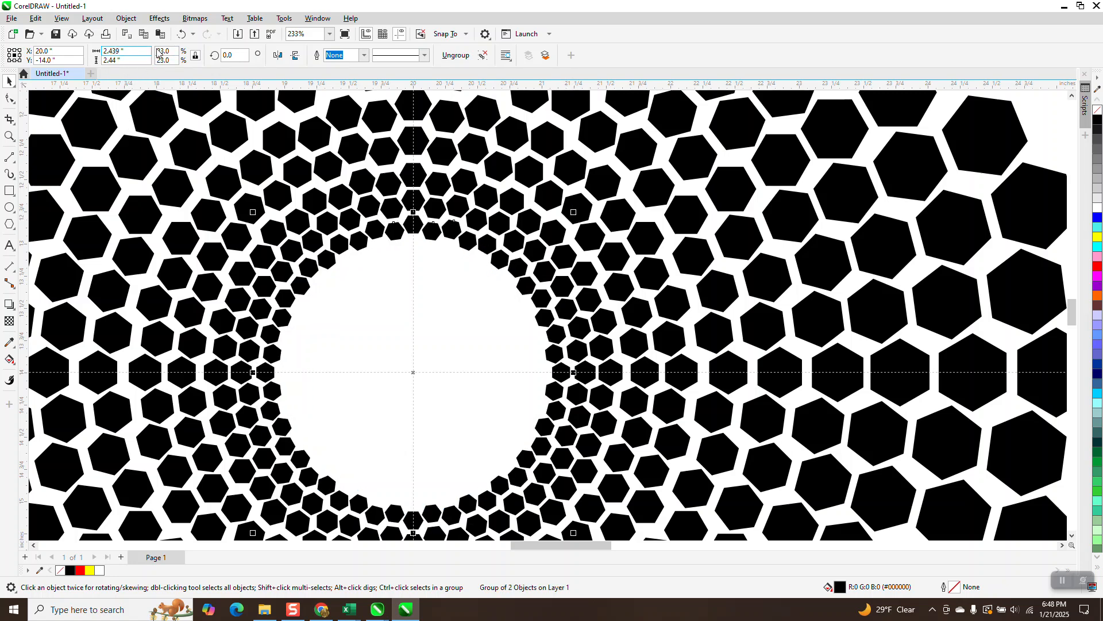
text(23.2)
key(Return)
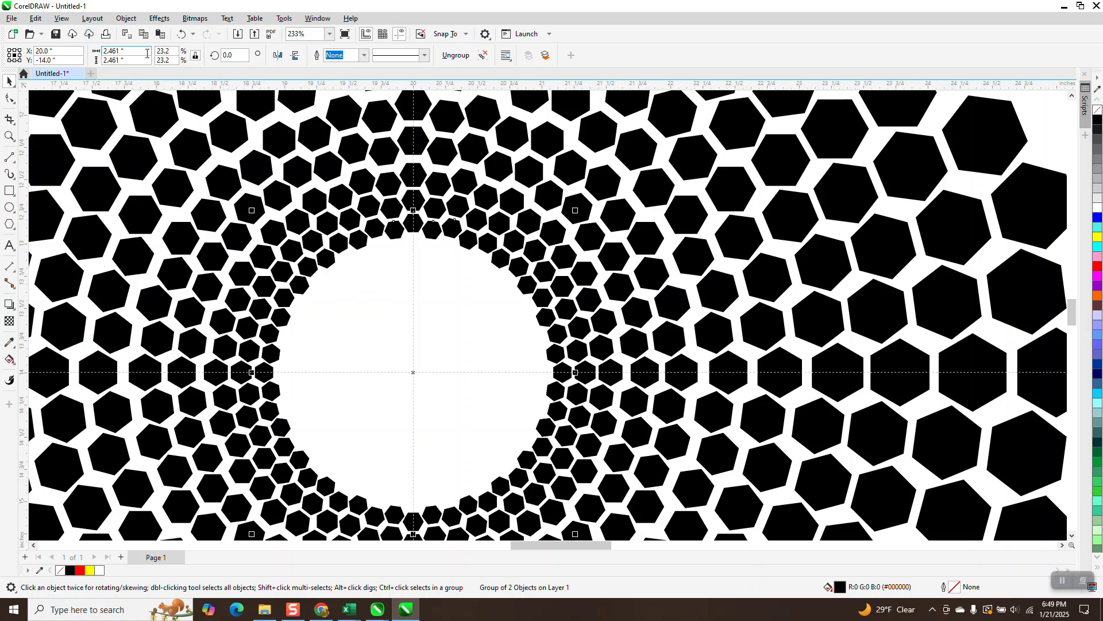
Step: Add a concentric double ring inside the 23.2% one and refine its scale from 21% through 20.6% to 20.3%
click(174, 51)
text(21)
key(Return)
click(172, 52)
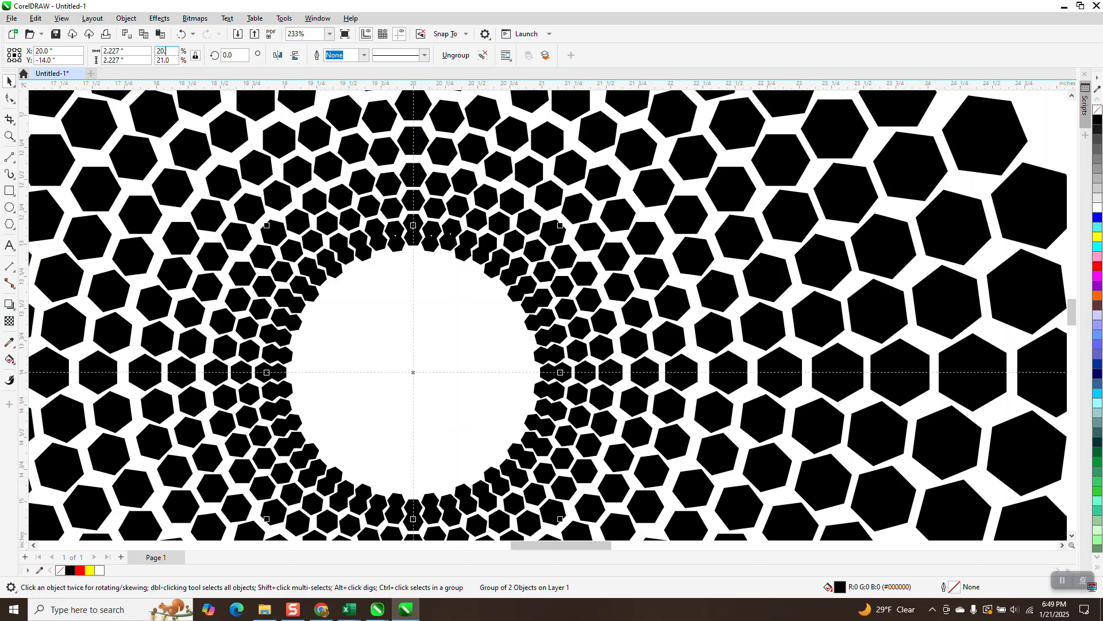
key(Return)
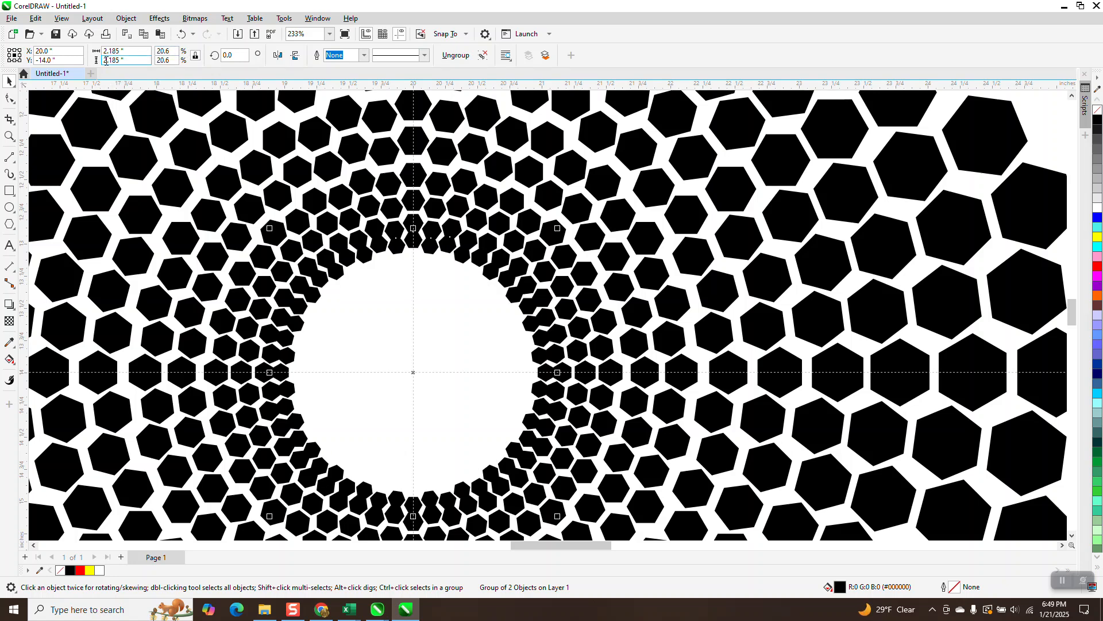
click(166, 52)
text(20.3)
key(Return)
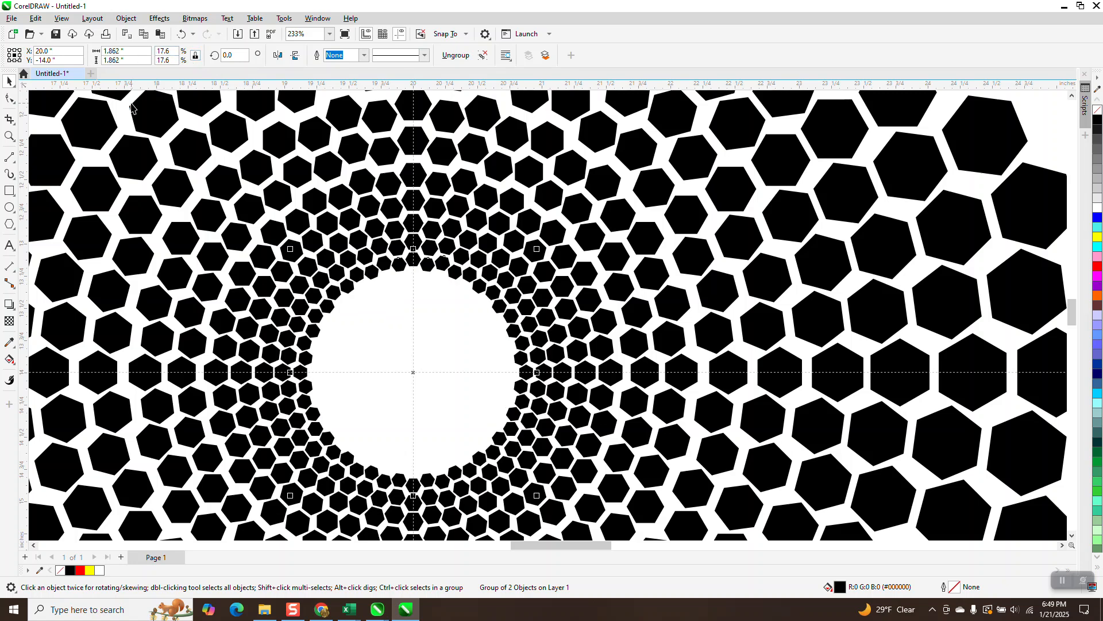
Step: Add two more concentric double rings inside the 20.3% one, at about 17.6% and at 15%
text(15)
key(Return)
key(ctrl+r)
key(ctrl+r)
key(ctrl+r)
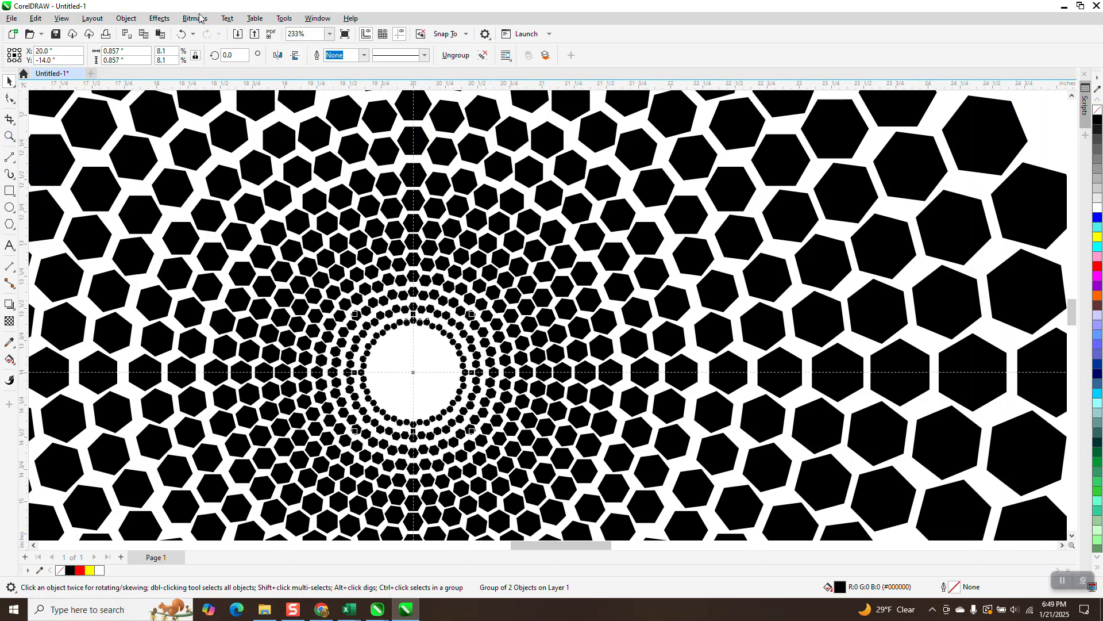
click(184, 35)
click(184, 36)
click(184, 35)
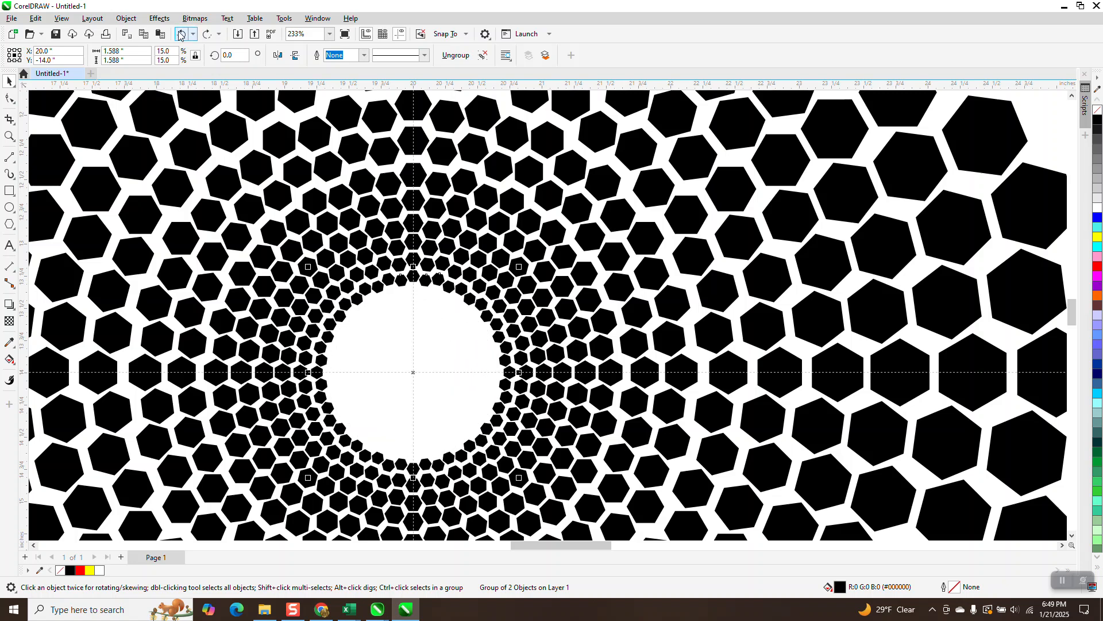
Step: Add a smaller concentric copy of the 15% double ring and set its scale to 13%
key(ctrl+r)
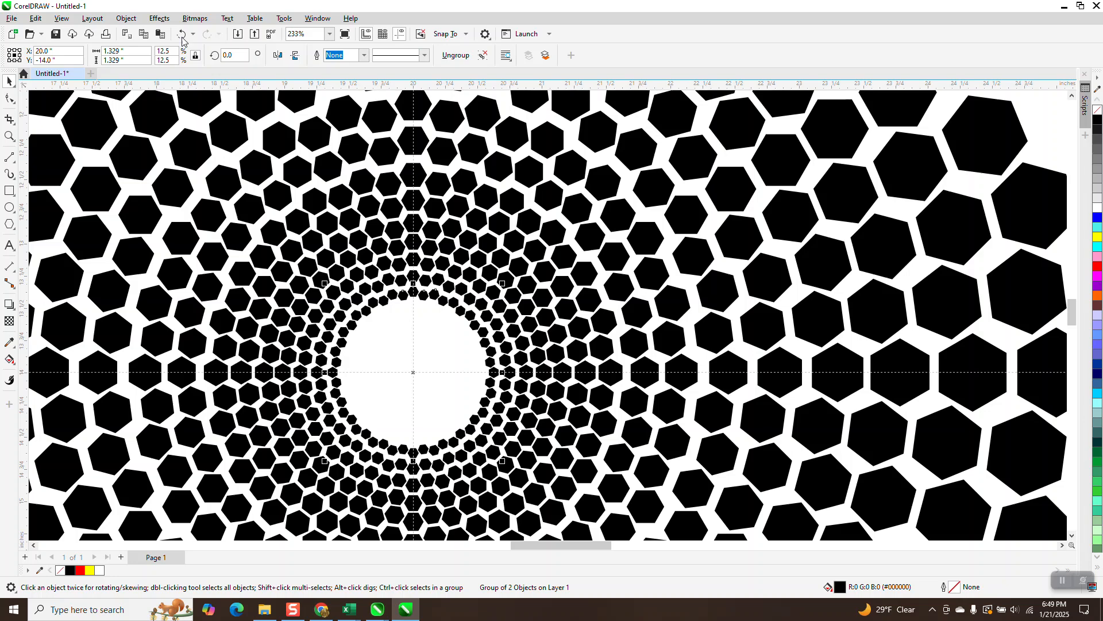
double_click(174, 52)
text(13)
key(Return)
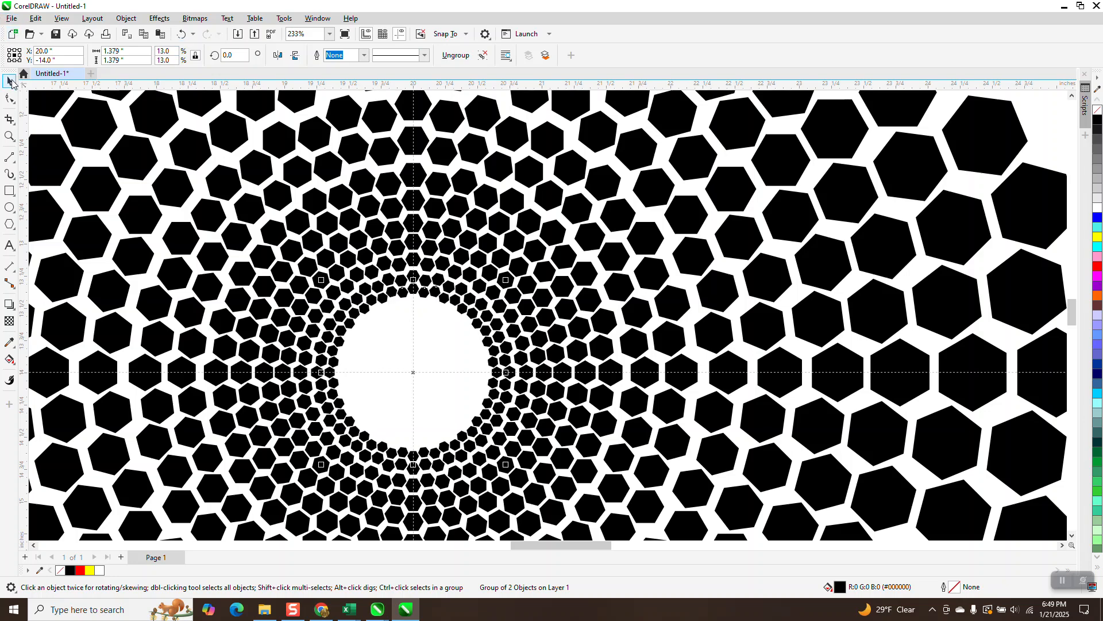
Step: Hide the guidelines crossing the center of the hexagon pattern
scroll(237, 181, down, 1)
scroll(897, 301, down, 1)
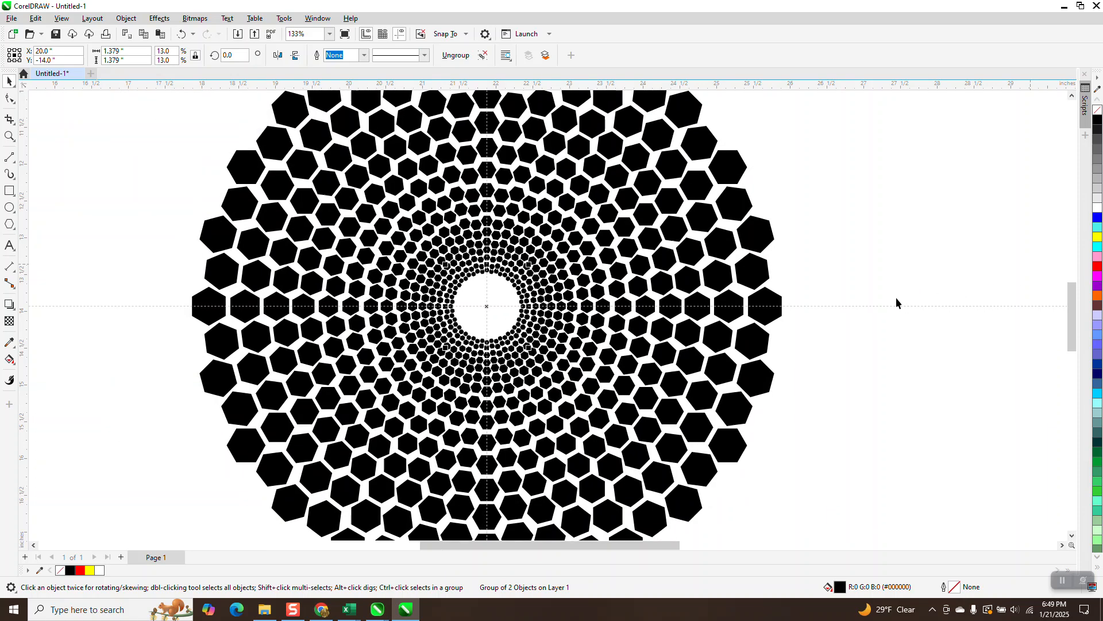
scroll(896, 302, down, 2)
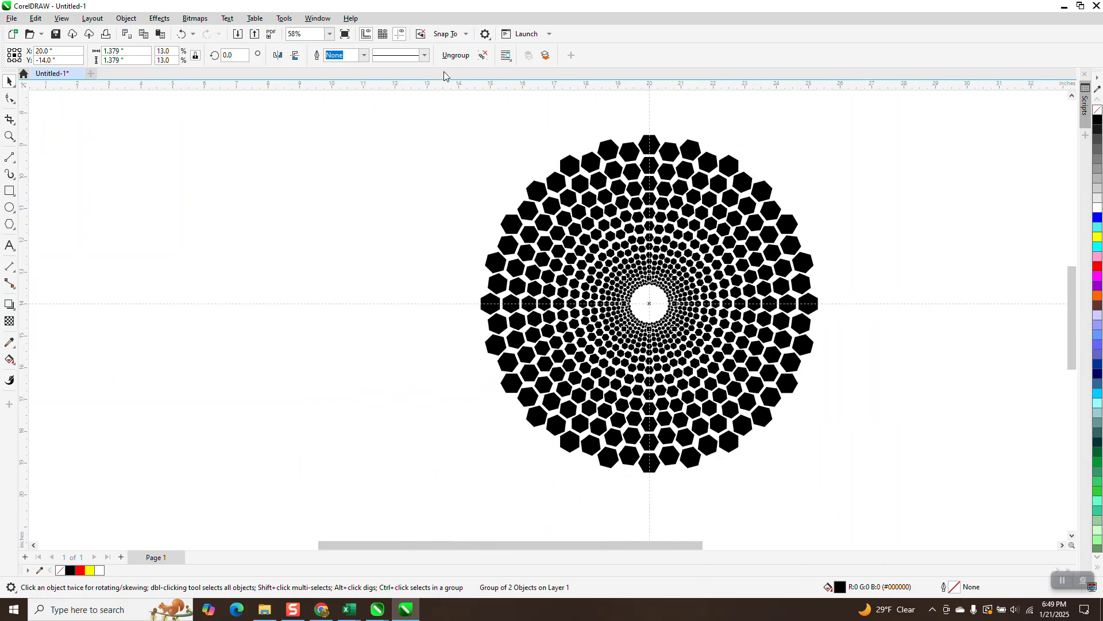
click(400, 34)
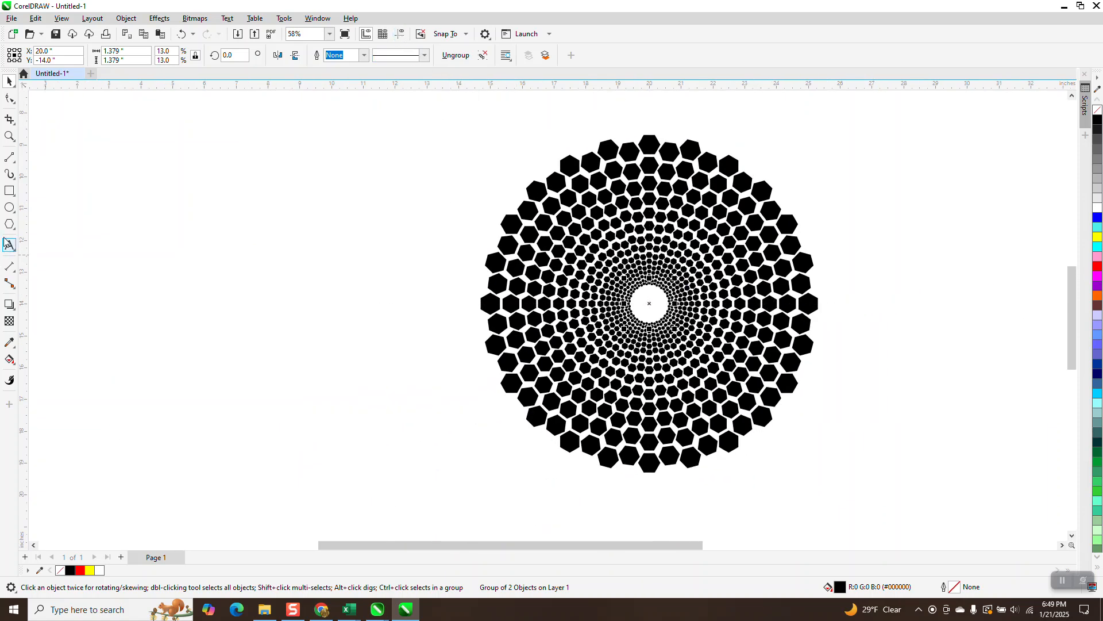
Step: Inspect the gaps between the innermost hexagon rings up close, and examine the completed circular pattern as a whole
click(9, 136)
drag(596, 135, 709, 312)
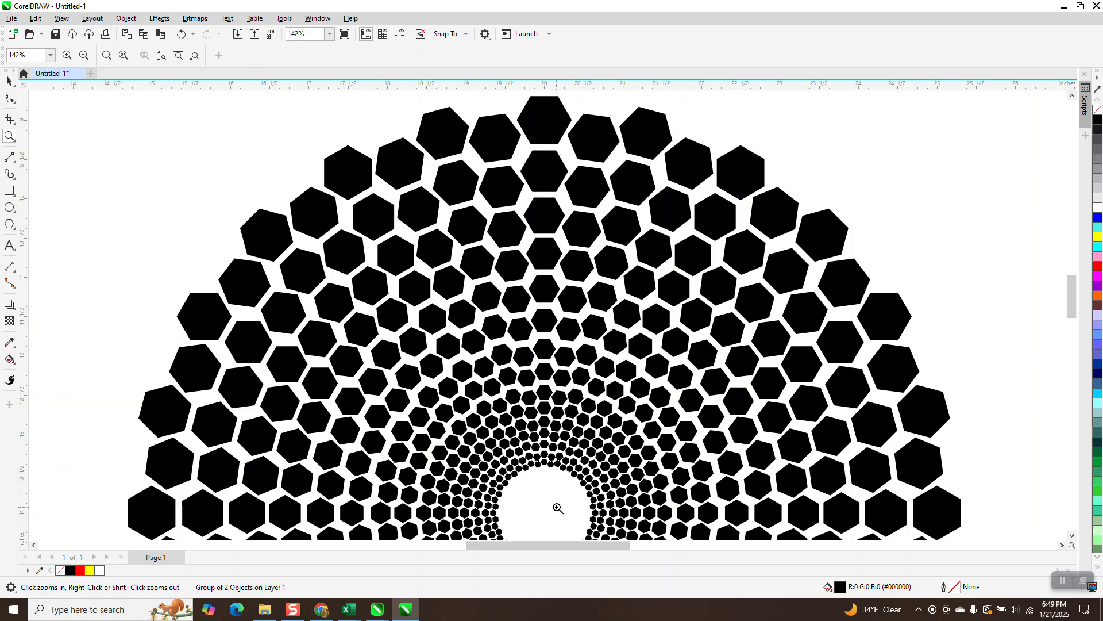
drag(538, 457, 559, 469)
scroll(538, 429, down, 5)
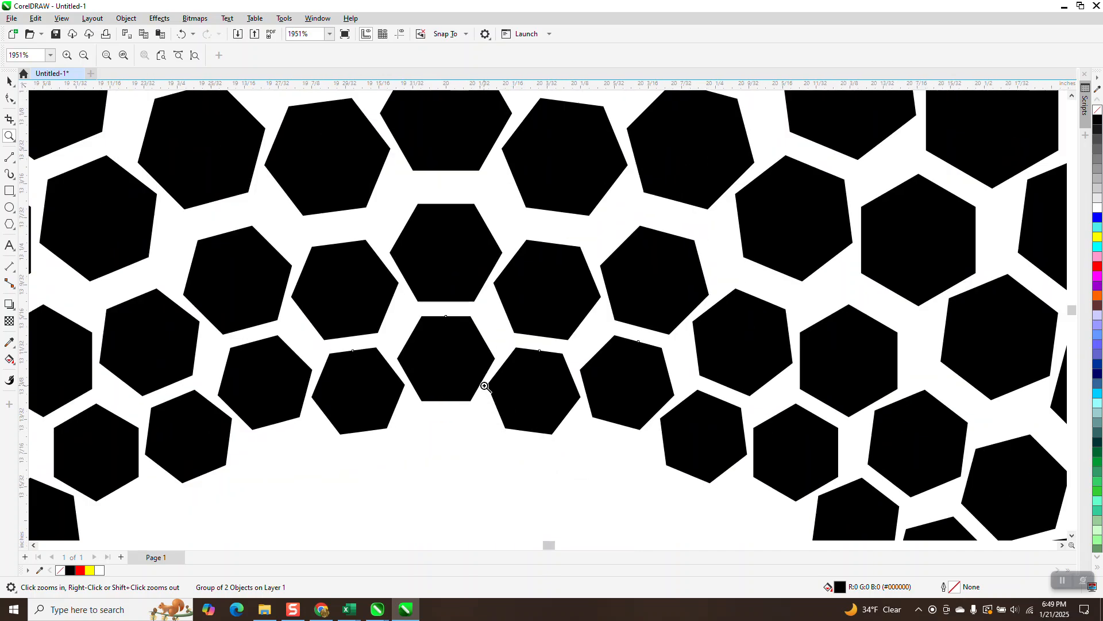
scroll(479, 380, down, 6)
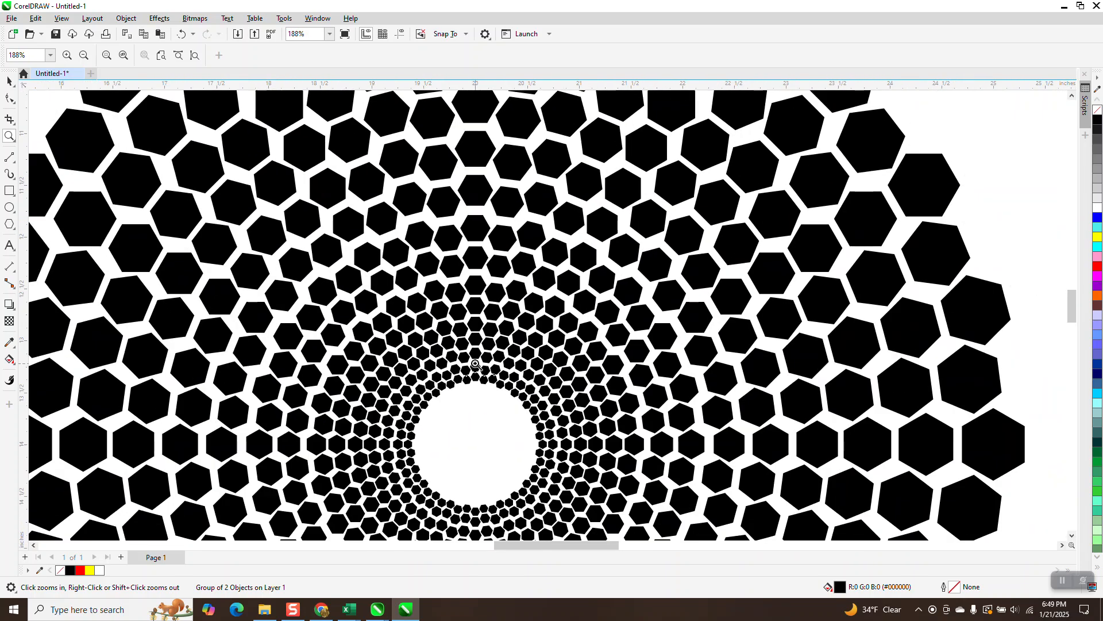
scroll(465, 349, down, 1)
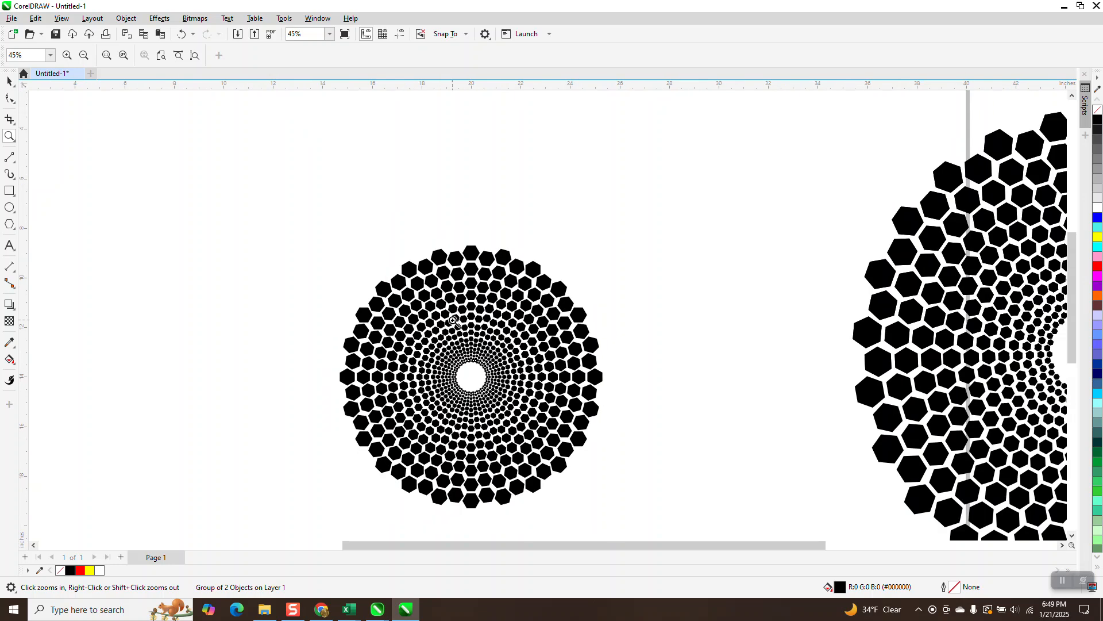
click(9, 81)
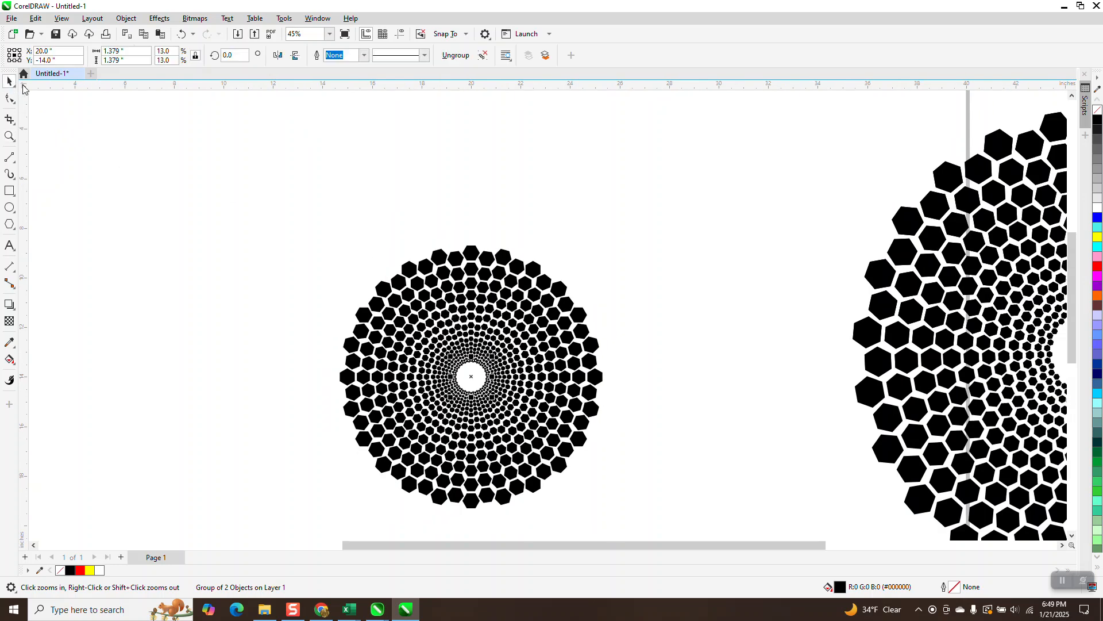
click(9, 137)
drag(324, 319, 675, 489)
scroll(387, 313, down, 1)
drag(289, 166, 722, 441)
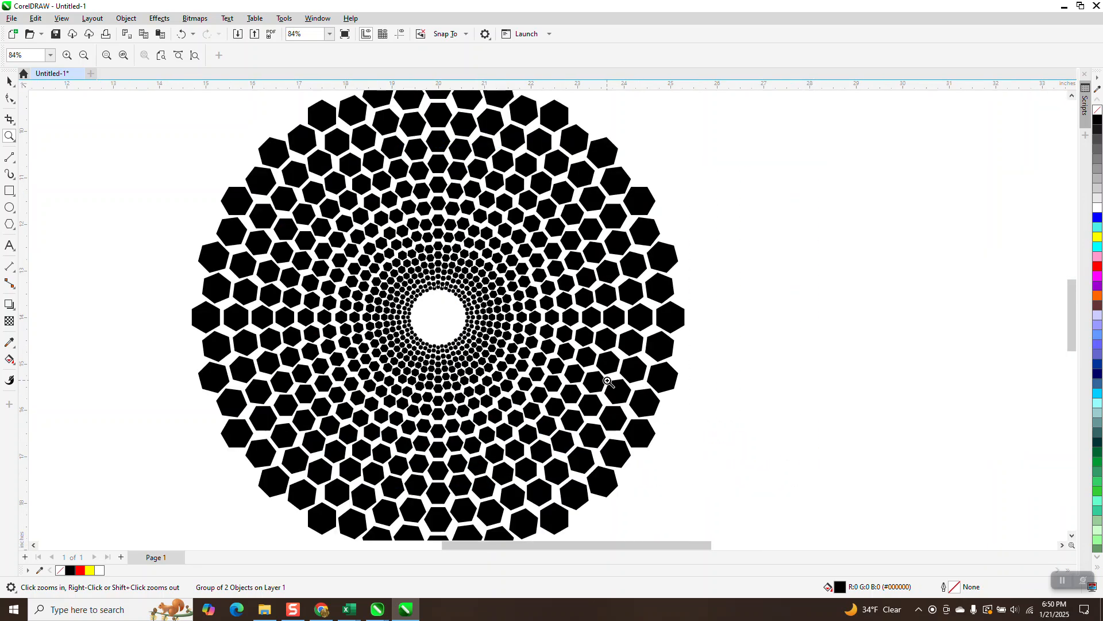